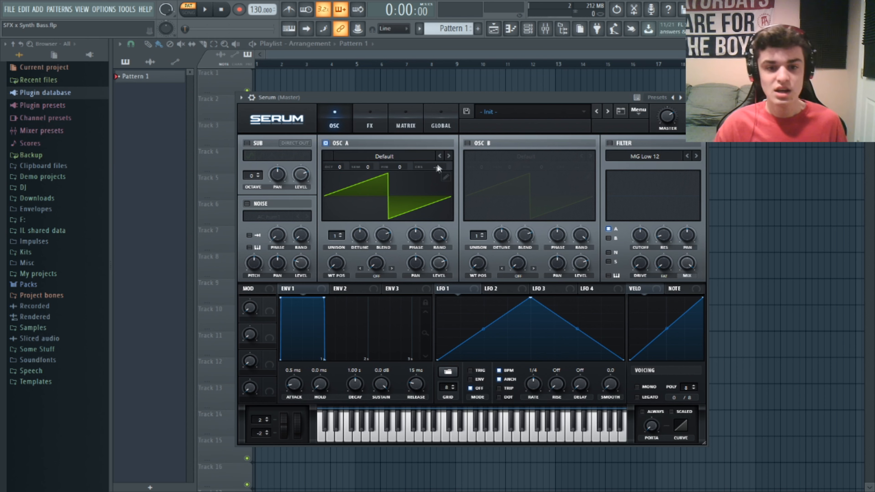
# Load the Analog_BD_Sin wavetable in OSC A and lower its octave to -3.
pyautogui.click(448, 156)
pyautogui.click(448, 156)
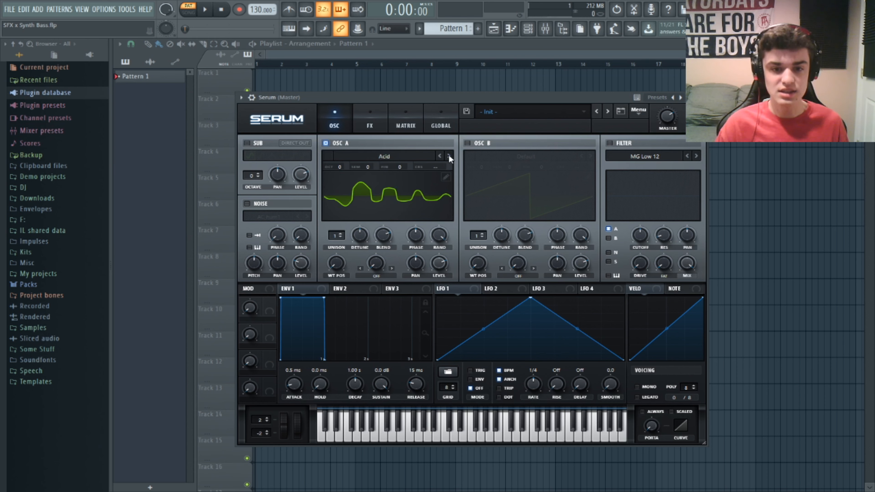
pyautogui.click(448, 156)
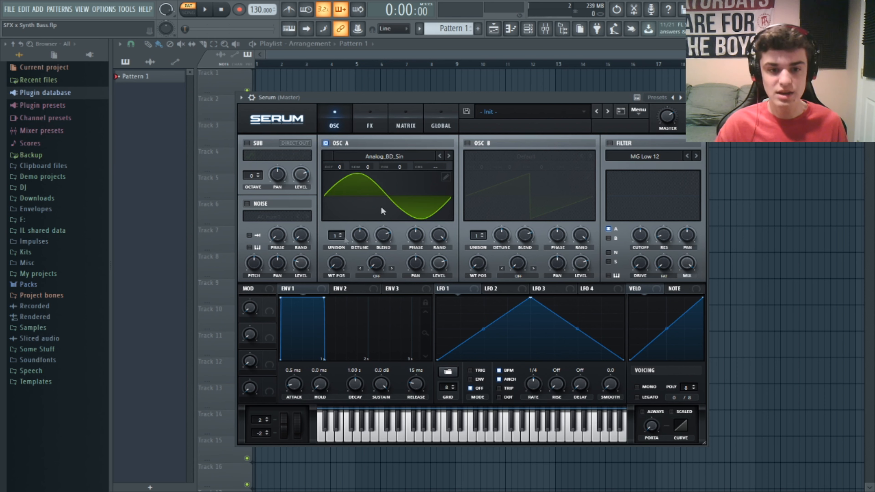
pyautogui.moveTo(340, 165); pyautogui.dragTo(337, 207)
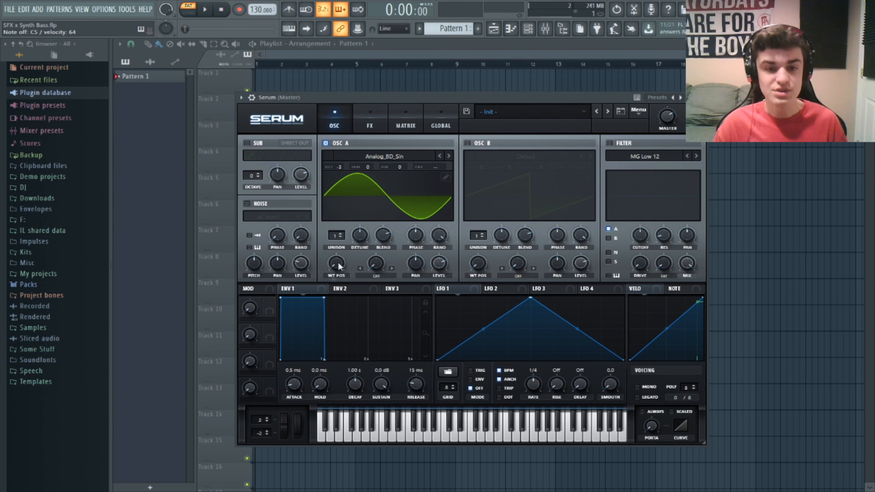
# Set Env 1 to a 12 ms attack and a 70 ms release.
pyautogui.moveTo(293, 383); pyautogui.dragTo(296, 378)
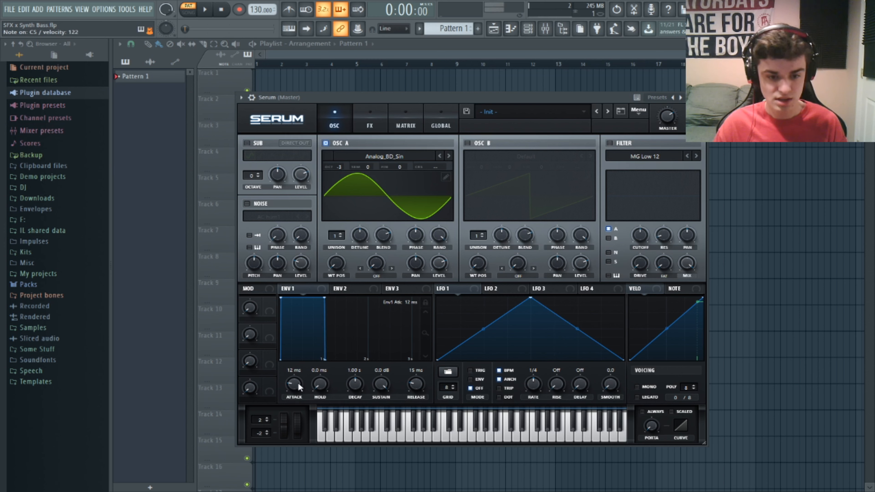
pyautogui.moveTo(415, 388); pyautogui.dragTo(418, 386)
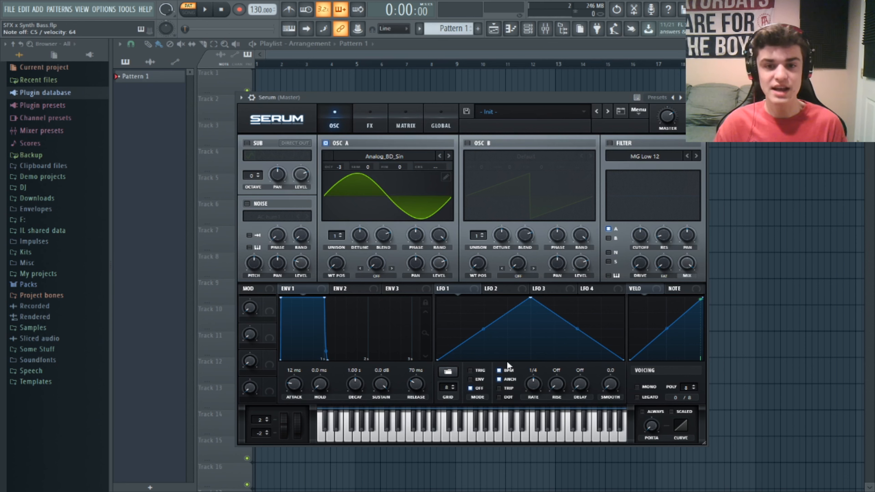
# Enable the sub oscillator with the RoundRect shape and set its octave to -3.
pyautogui.click(245, 144)
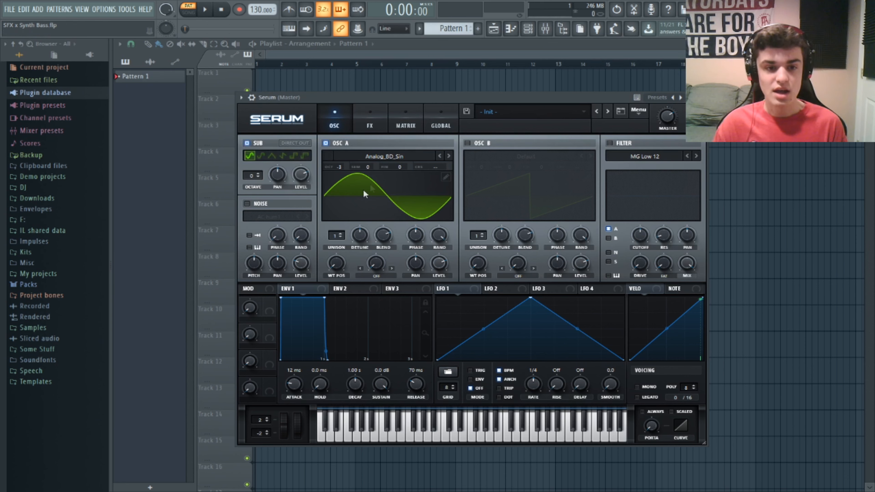
pyautogui.click(261, 157)
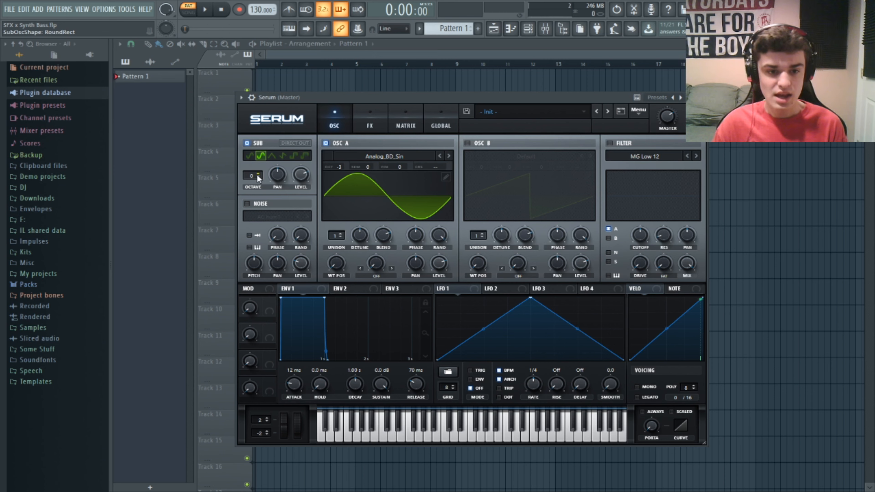
pyautogui.moveTo(257, 175); pyautogui.dragTo(248, 185)
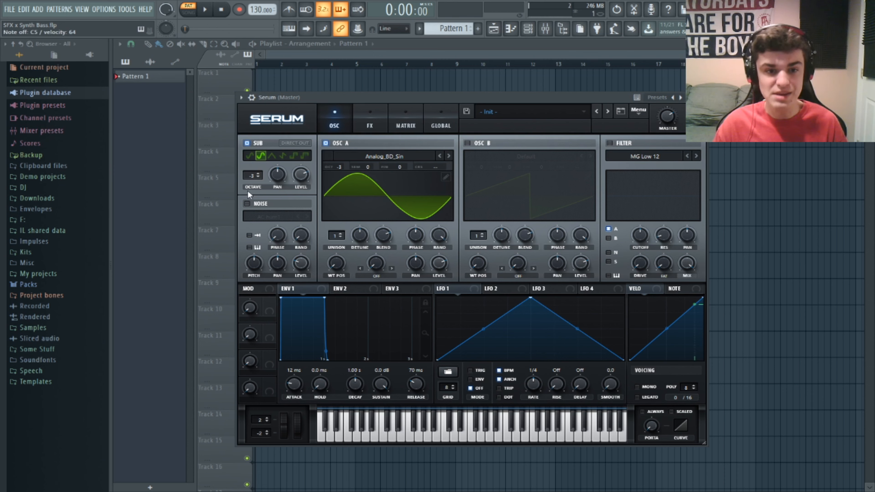
pyautogui.click(247, 144)
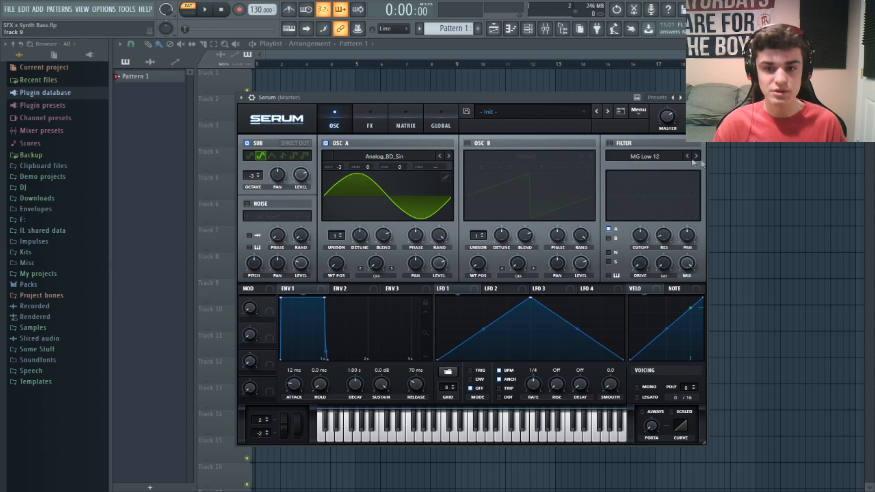
# Turn on the MG Low 12 filter and route the sub oscillator through it along with OSC A.
pyautogui.click(609, 143)
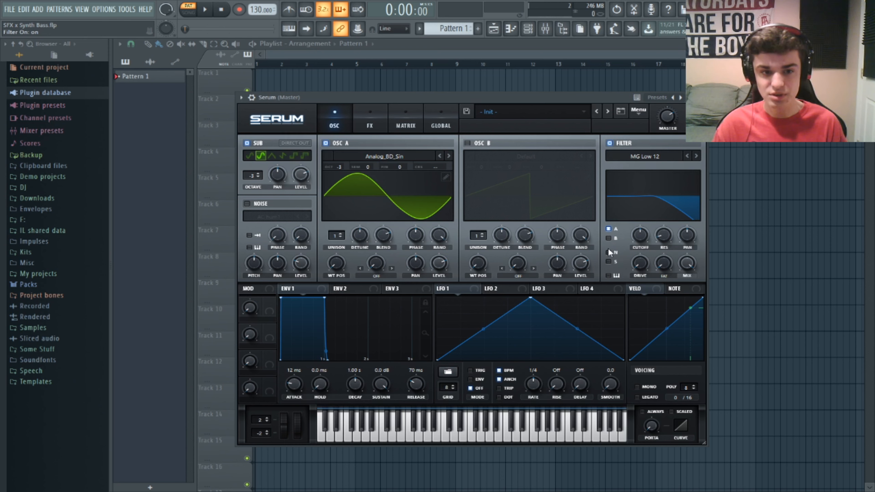
pyautogui.click(609, 262)
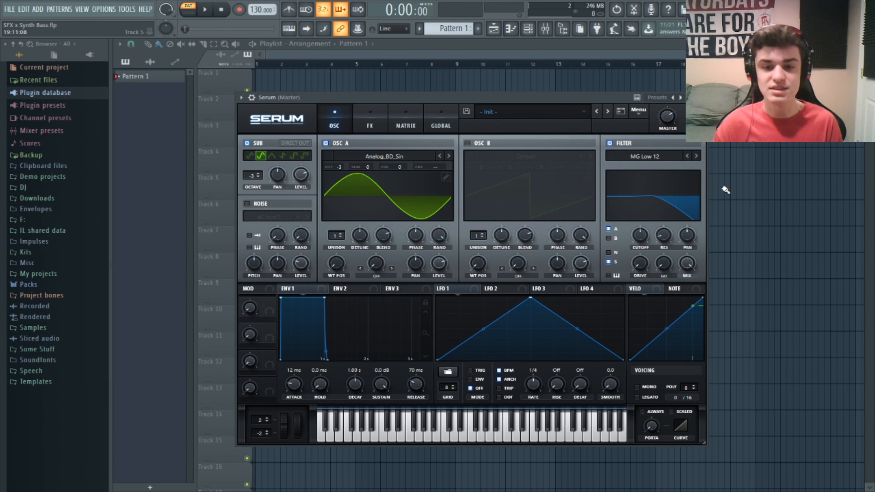
pyautogui.moveTo(583, 98); pyautogui.dragTo(570, 116)
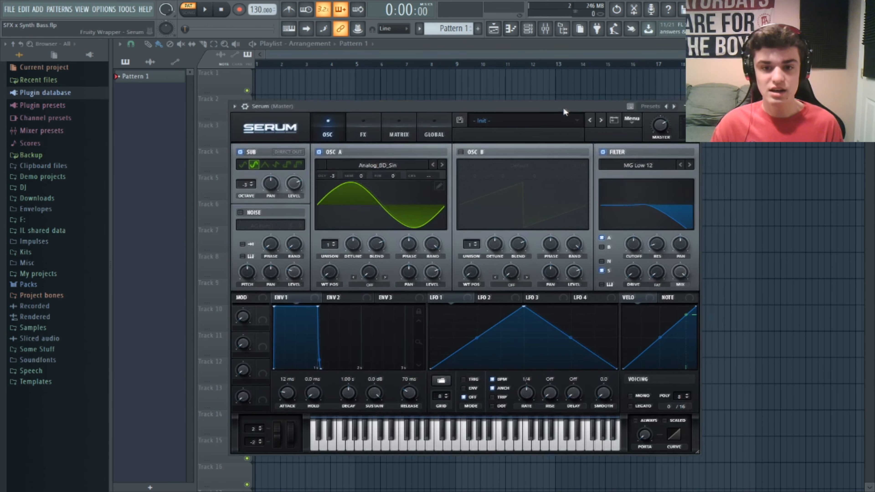
# Try layering OSC B at octave -3 with a reduced level and 16 unison voices.
pyautogui.click(461, 152)
pyautogui.moveTo(471, 174); pyautogui.dragTo(471, 193)
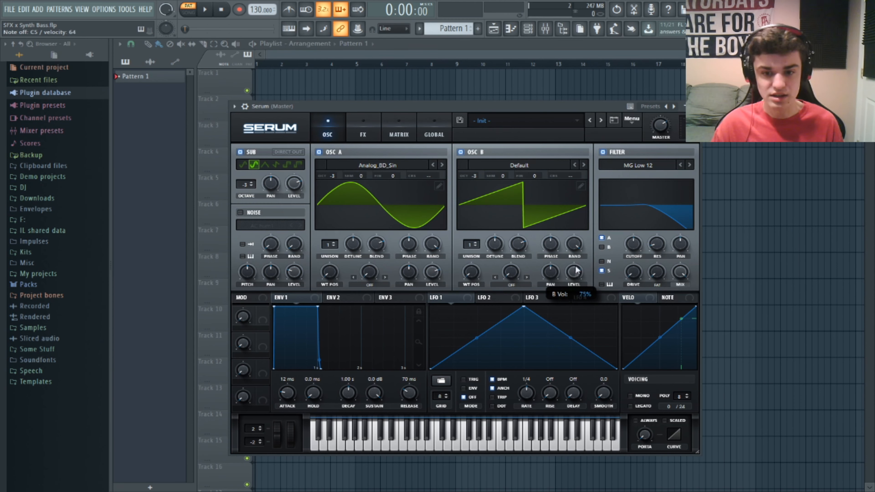
pyautogui.moveTo(577, 270); pyautogui.dragTo(569, 297)
pyautogui.moveTo(468, 246); pyautogui.dragTo(468, 214)
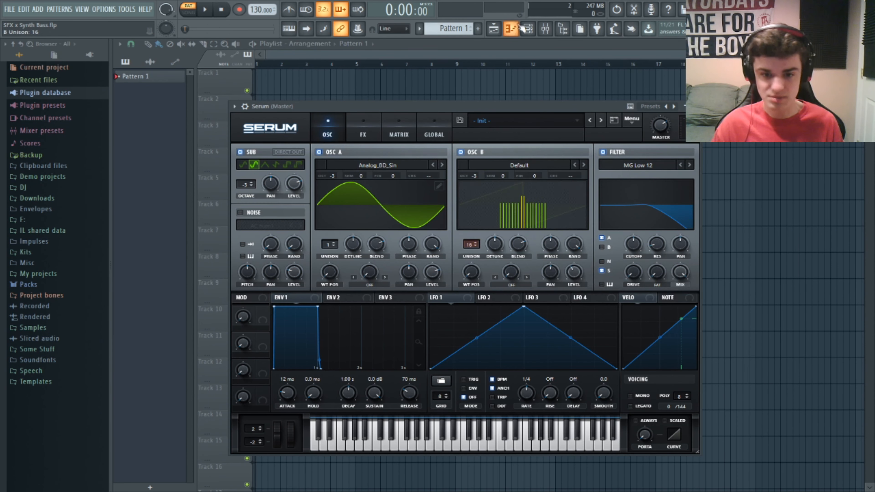
pyautogui.click(461, 152)
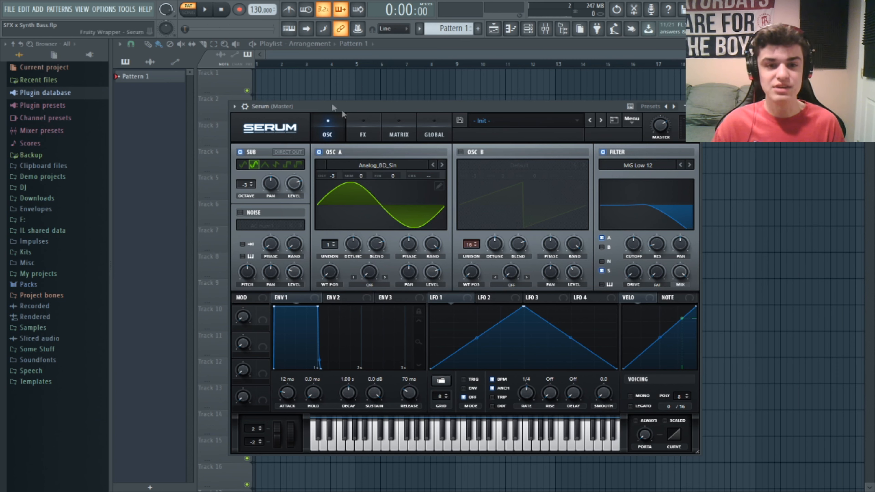
# Enable the distortion effect, place its low-pass filter post distortion, and reduce the filter's bandwidth to 0.1.
pyautogui.click(358, 122)
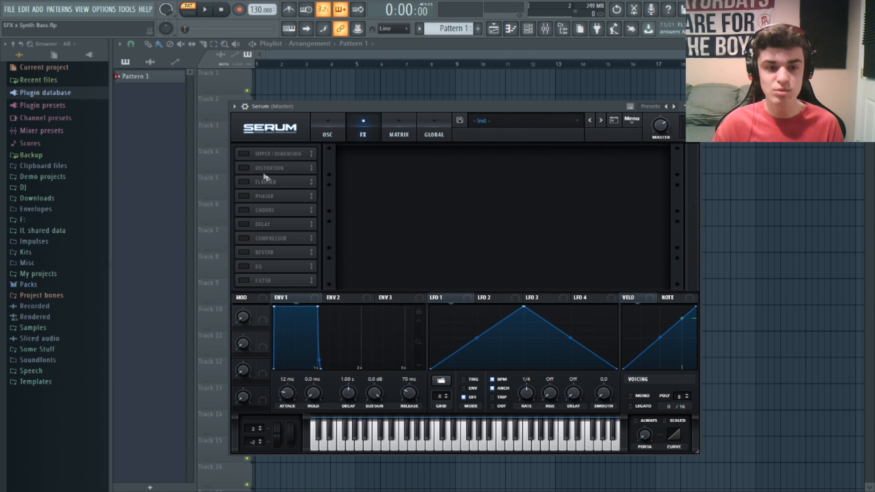
pyautogui.click(245, 168)
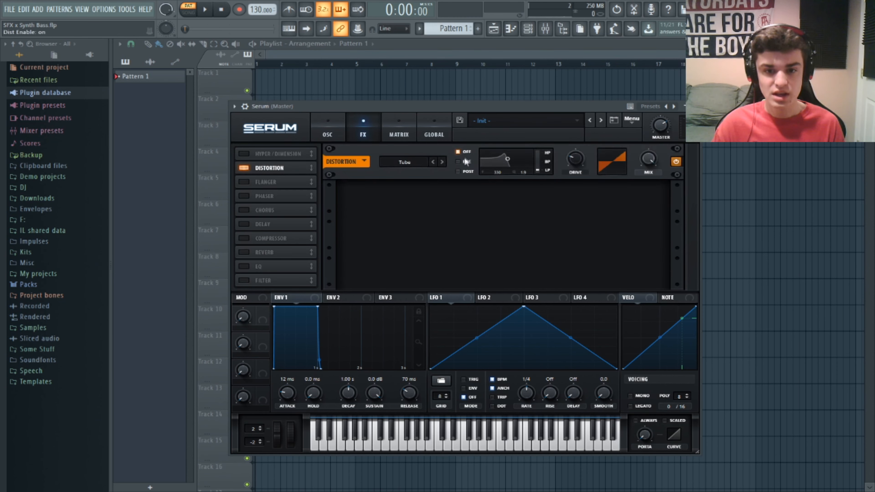
pyautogui.click(458, 171)
pyautogui.moveTo(507, 158); pyautogui.dragTo(509, 162)
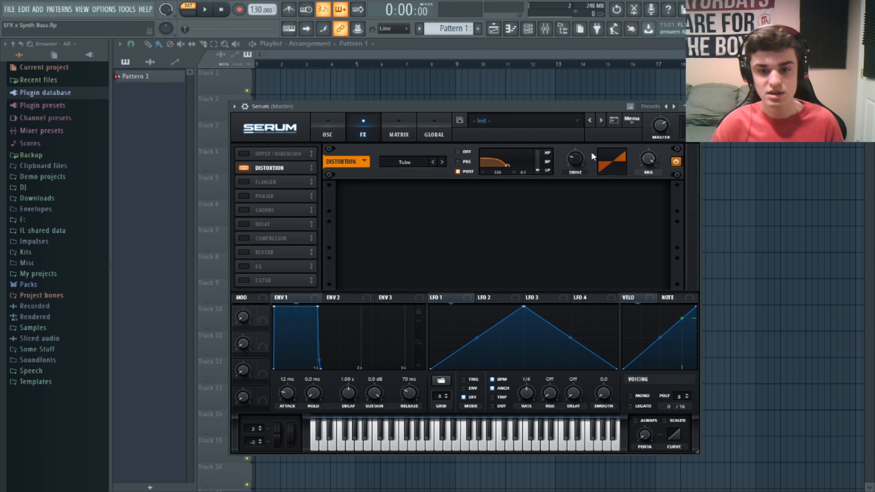
# Try stronger drive amounts on the Tube distortion.
pyautogui.moveTo(576, 159); pyautogui.dragTo(593, 109)
pyautogui.moveTo(578, 162); pyautogui.dragTo(576, 165)
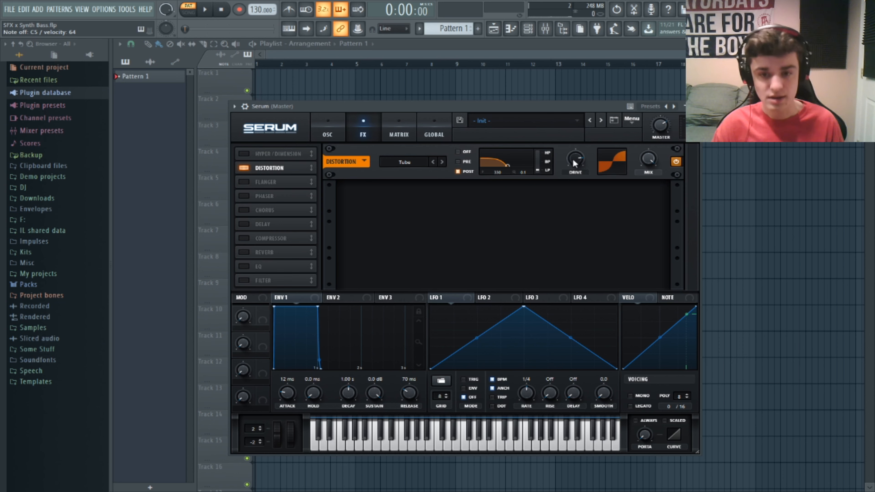
pyautogui.moveTo(573, 158); pyautogui.dragTo(571, 190)
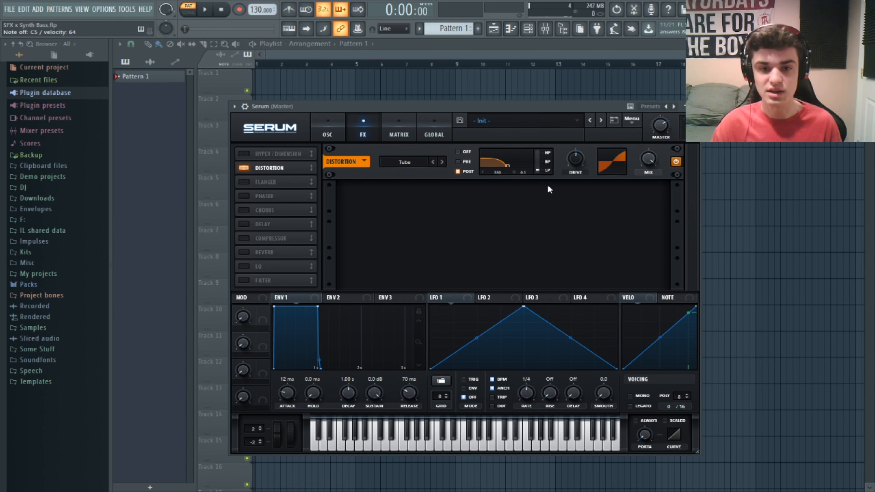
# Try the Diode 1 and Sin Fold distortion types with different drive amounts.
pyautogui.click(444, 162)
pyautogui.click(442, 161)
pyautogui.click(443, 162)
pyautogui.click(443, 161)
pyautogui.click(433, 162)
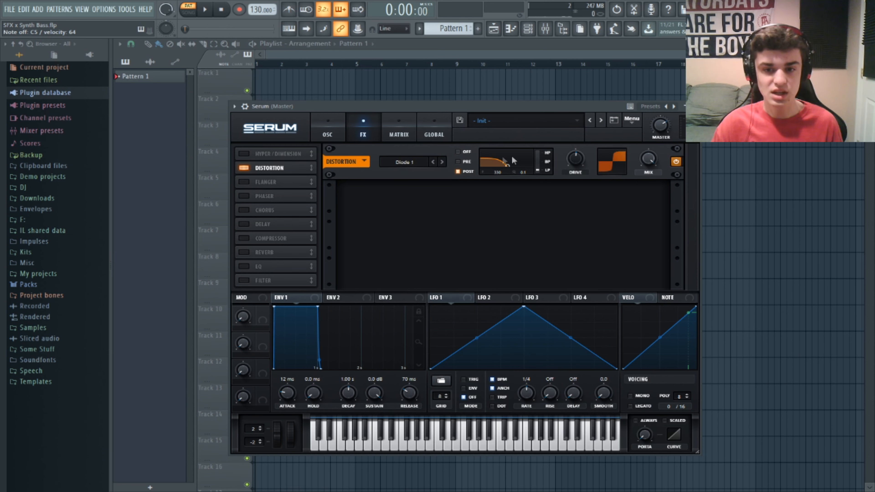
pyautogui.moveTo(577, 162); pyautogui.dragTo(589, 134)
pyautogui.moveTo(579, 193); pyautogui.dragTo(575, 203)
pyautogui.click(442, 162)
pyautogui.click(442, 162)
pyautogui.click(442, 162)
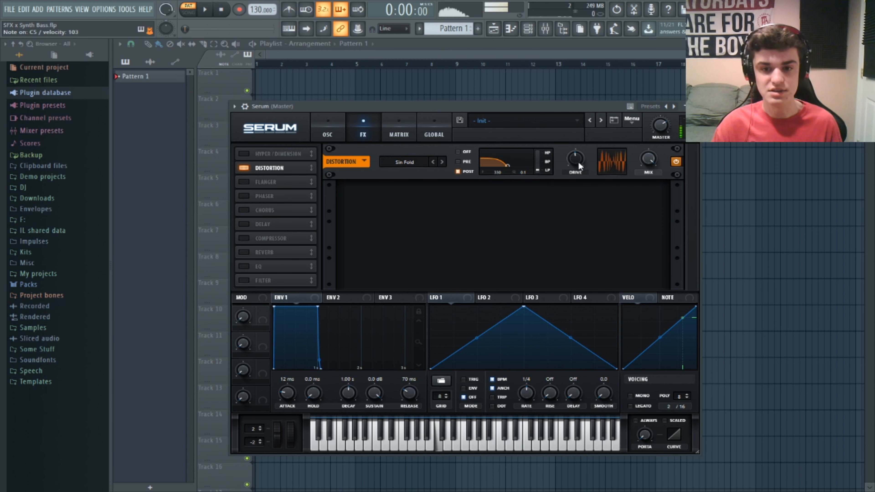
# Set the distortion type to SoftClip.
pyautogui.click(434, 163)
pyautogui.click(434, 163)
pyautogui.click(435, 163)
pyautogui.click(434, 164)
pyautogui.click(435, 164)
pyautogui.click(434, 164)
pyautogui.click(435, 164)
pyautogui.click(434, 164)
pyautogui.click(434, 164)
pyautogui.click(435, 164)
pyautogui.click(441, 164)
pyautogui.click(441, 164)
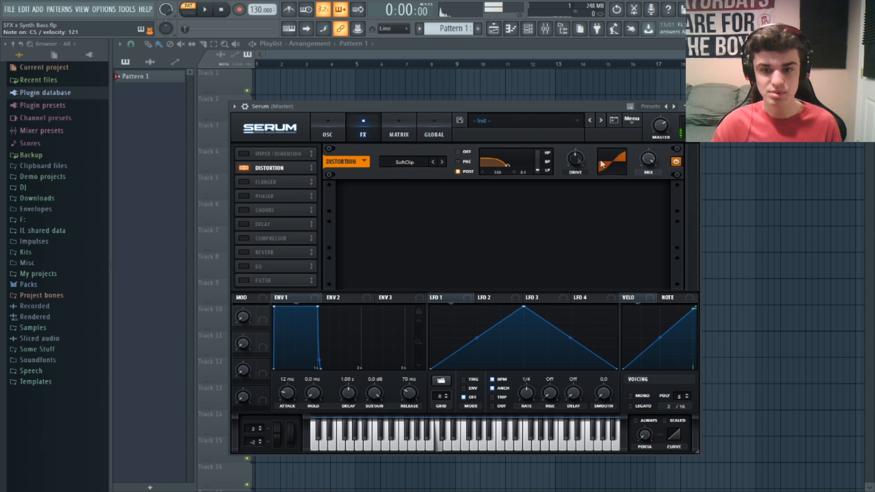
# Audition the SoftClip drive up to 77% or more, fine-tune the post filter's cutoff, and settle on a moderate drive.
pyautogui.moveTo(574, 154); pyautogui.dragTo(576, 159)
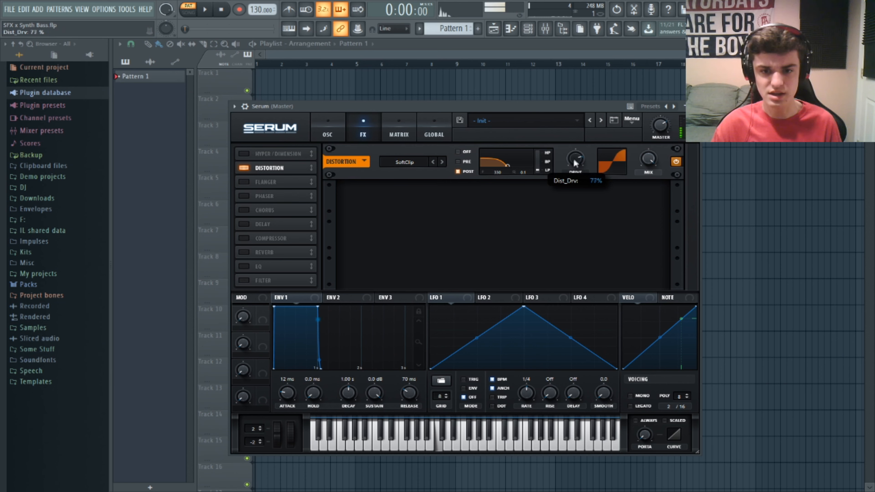
pyautogui.moveTo(507, 167)
pyautogui.mouseDown()
pyautogui.moveTo(534, 179)
pyautogui.moveTo(517, 180)
pyautogui.moveTo(538, 175)
pyautogui.moveTo(503, 172)
pyautogui.moveTo(512, 175)
pyautogui.mouseUp()
pyautogui.moveTo(565, 166); pyautogui.dragTo(578, 158)
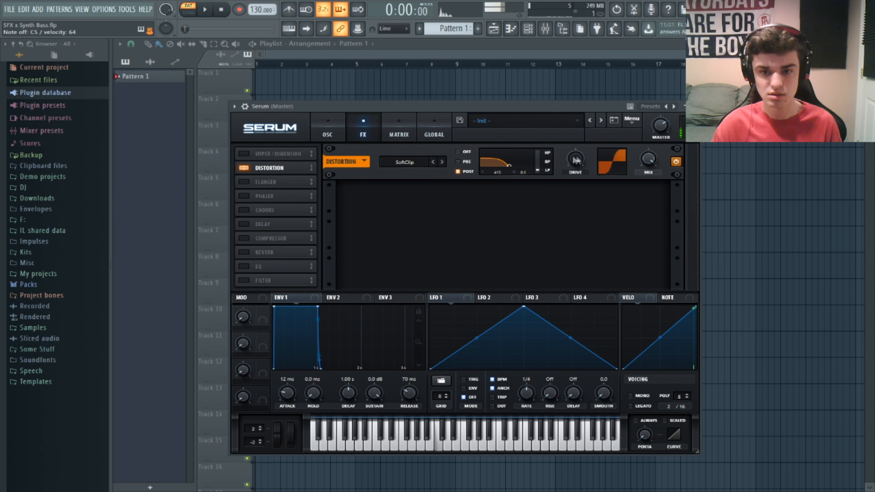
pyautogui.moveTo(510, 166); pyautogui.dragTo(503, 173)
pyautogui.moveTo(575, 159); pyautogui.dragTo(509, 168)
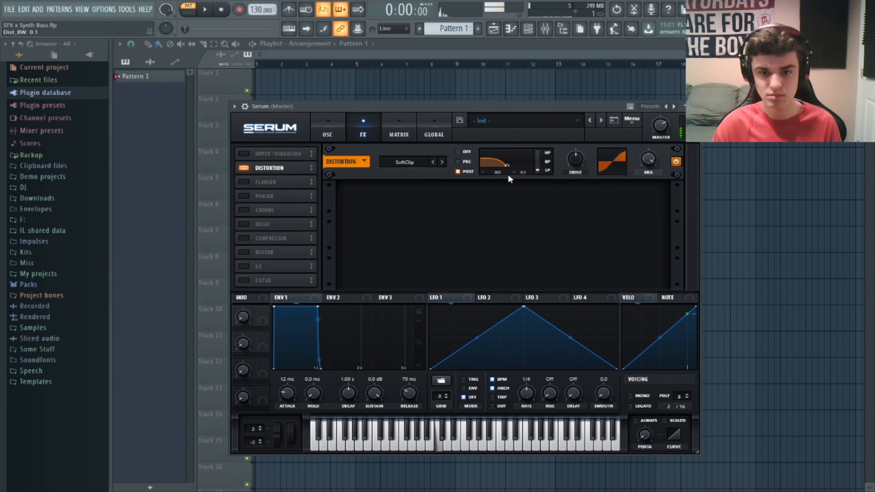
# Open the piano roll for the Serum channel.
pyautogui.click(339, 84)
pyautogui.moveTo(338, 84); pyautogui.dragTo(270, 84)
pyautogui.click(495, 30)
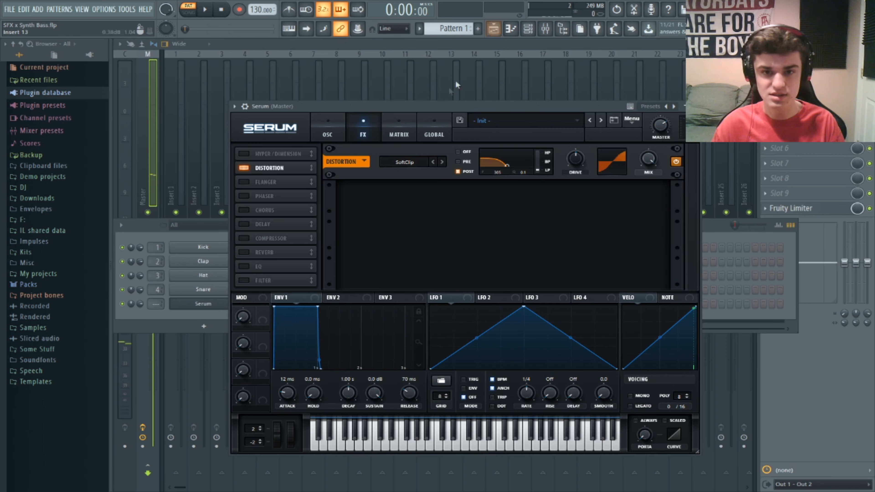
pyautogui.click(495, 30)
pyautogui.click(511, 29)
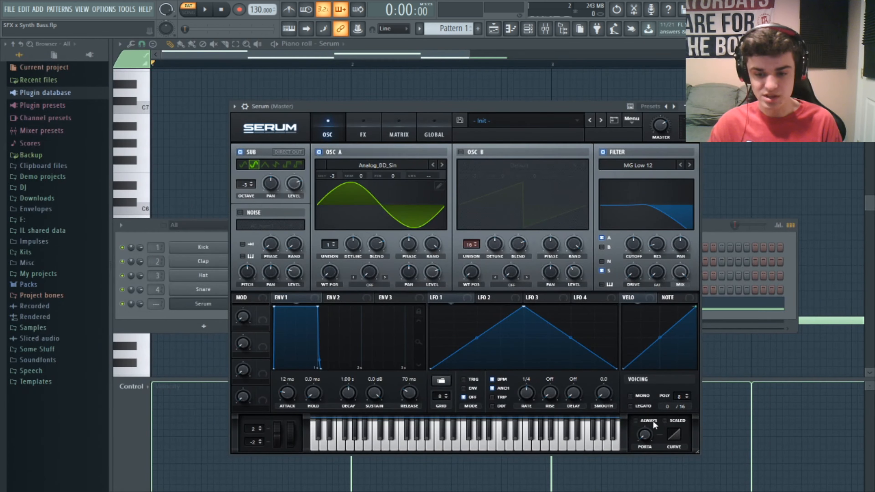
# Switch the synth's voicing to mono and adjust the portamento time for gliding between notes.
pyautogui.click(629, 396)
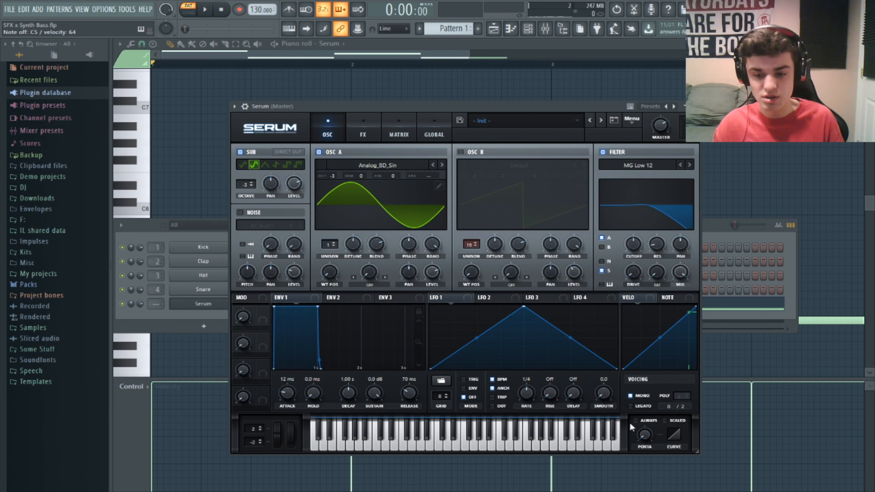
pyautogui.moveTo(647, 436); pyautogui.dragTo(657, 412)
pyautogui.moveTo(658, 421); pyautogui.dragTo(659, 410)
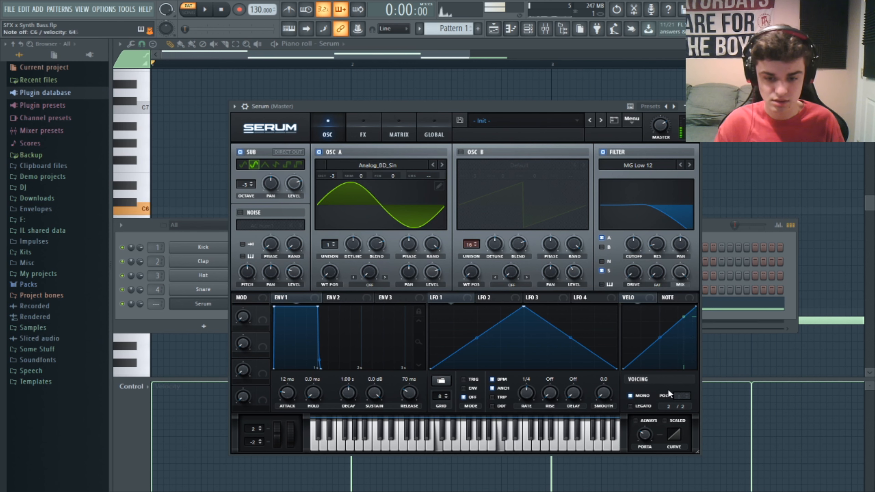
pyautogui.moveTo(661, 439); pyautogui.dragTo(660, 412)
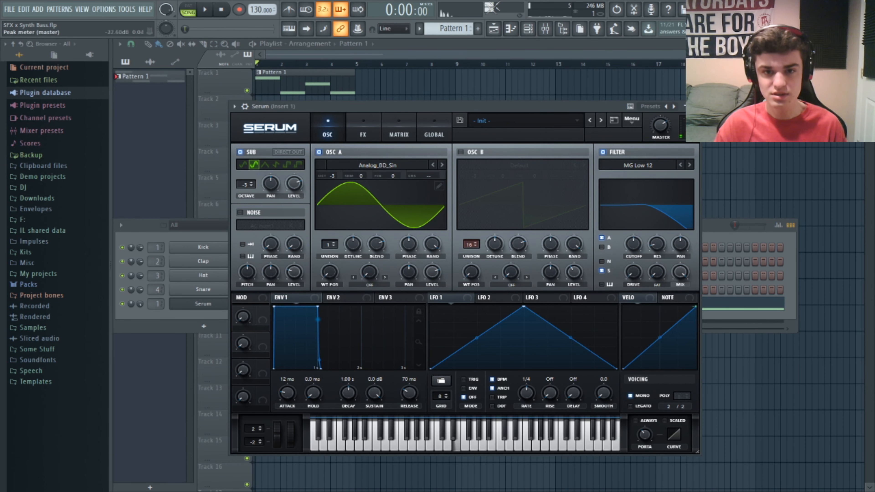
# Close the open plugin and channel windows and play the Pattern 1 clip in song mode to hear the bass.
pyautogui.moveTo(663, 126)
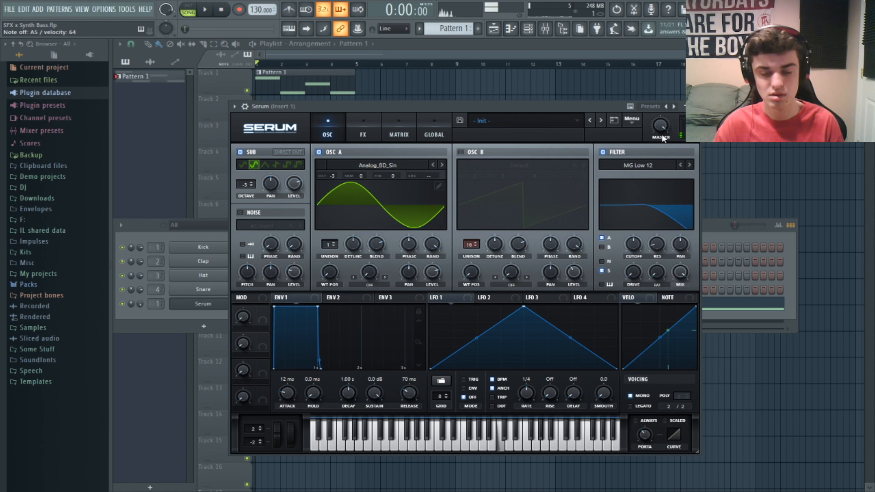
pyautogui.press('F12')
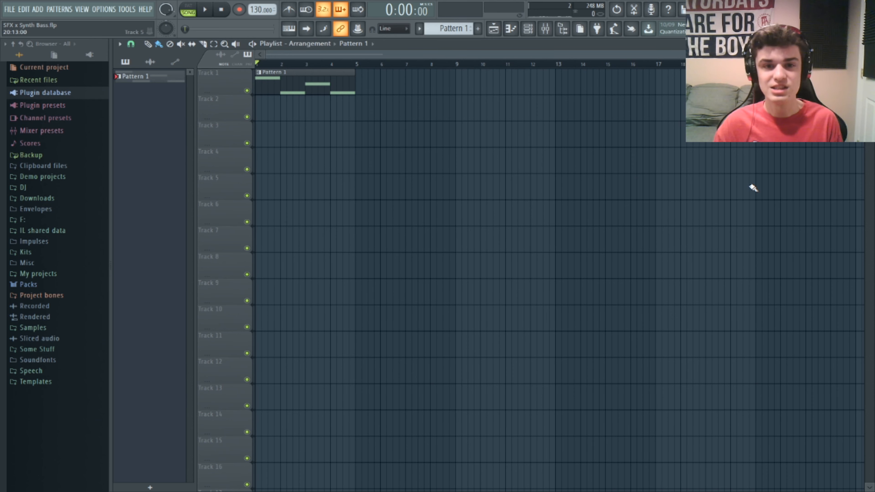
pyautogui.press('space')
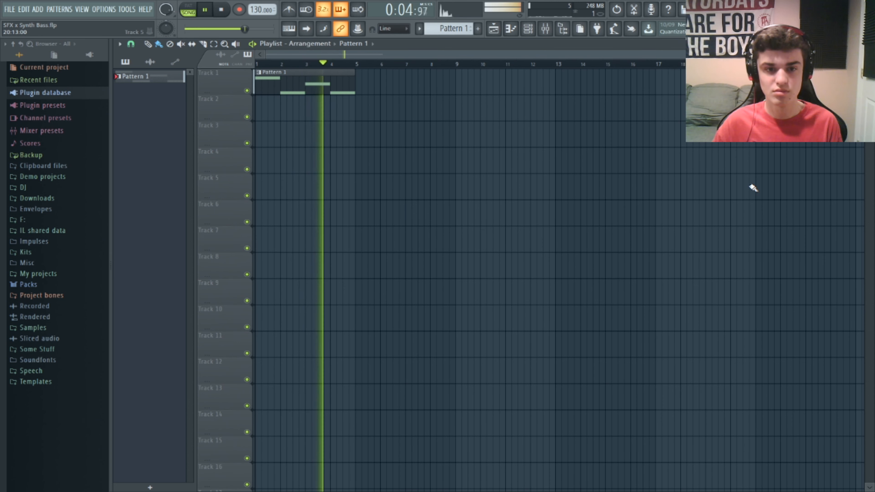
pyautogui.press('space')
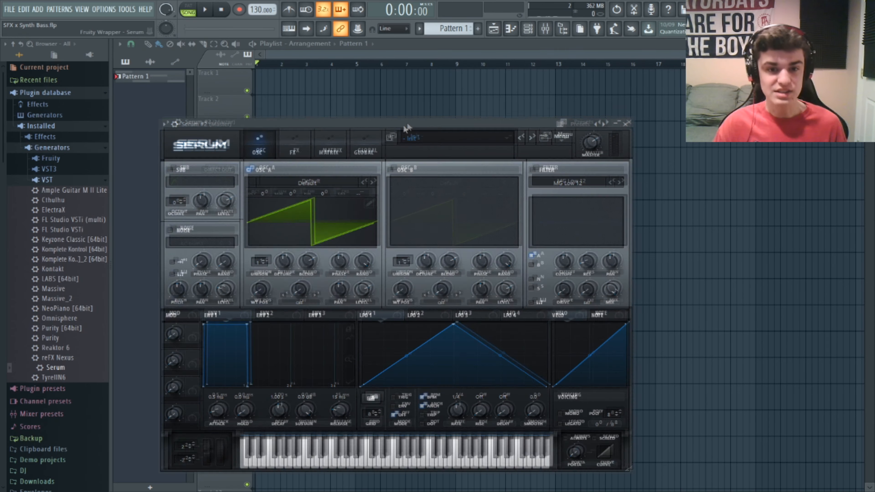
# Switch off oscillator A and switch on the noise oscillator in the second Serum instance, trying its keyboard tracking.
pyautogui.moveTo(404, 125); pyautogui.dragTo(442, 97)
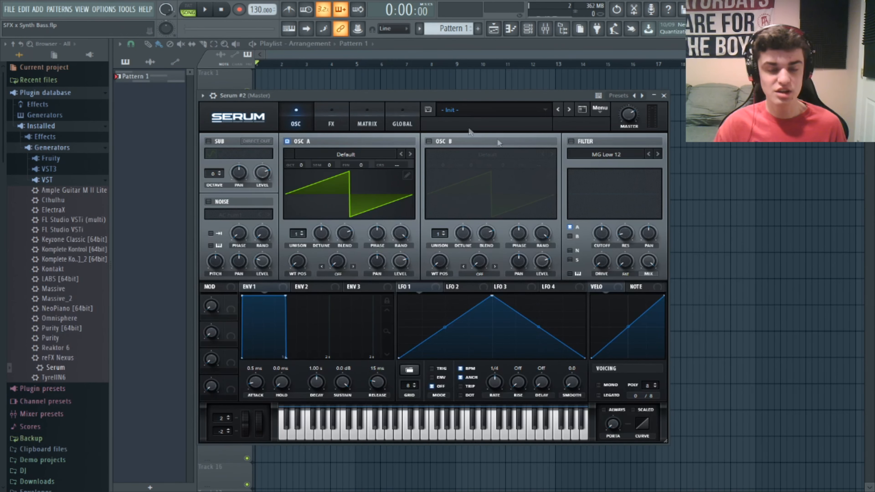
pyautogui.click(287, 141)
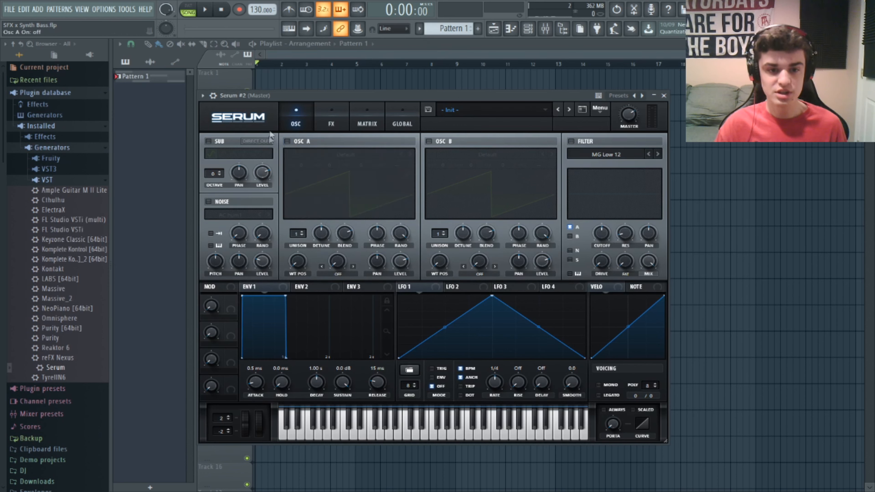
pyautogui.click(209, 202)
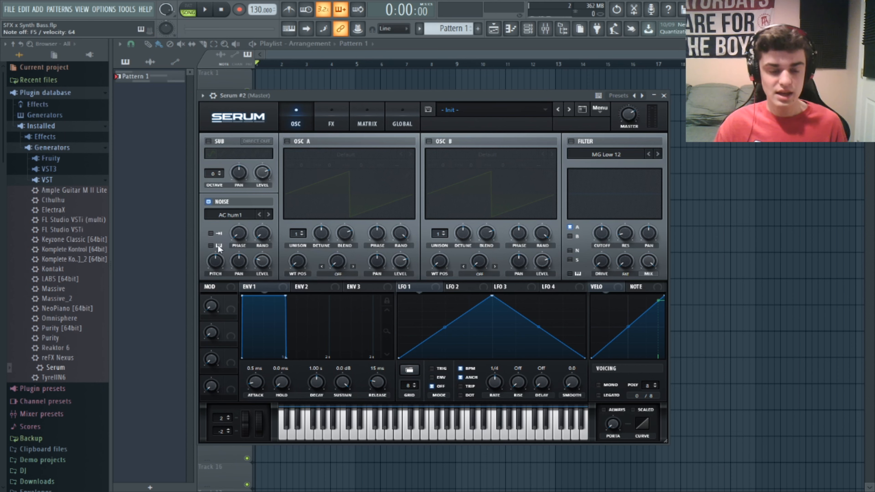
pyautogui.click(211, 246)
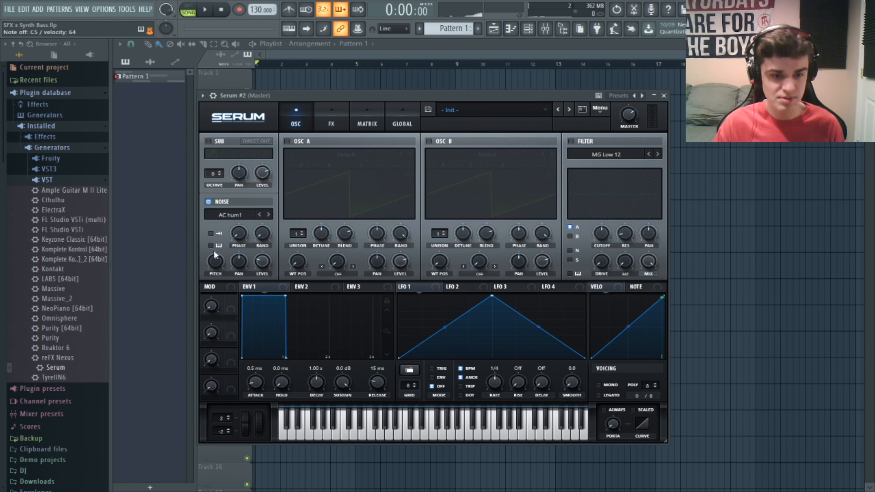
# Audition the available noise samples and choose Shush 2 for the noise oscillator.
pyautogui.click(268, 215)
pyautogui.click(269, 215)
pyautogui.click(269, 215)
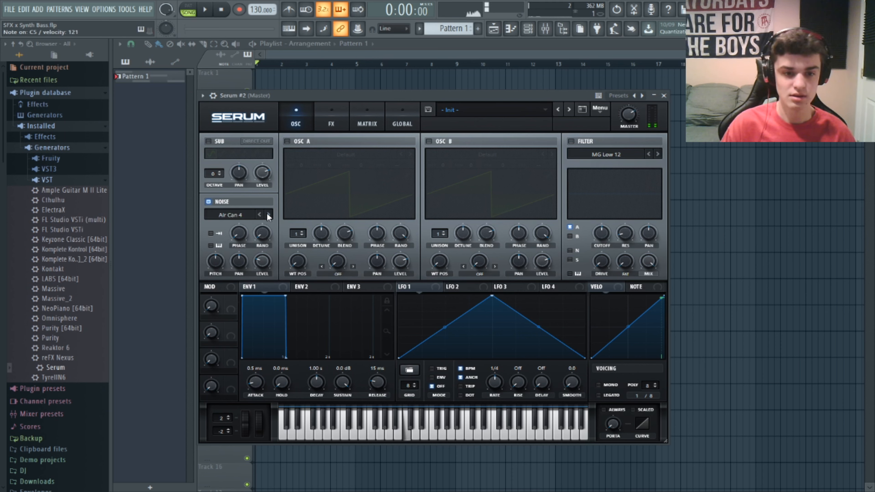
pyautogui.click(268, 215)
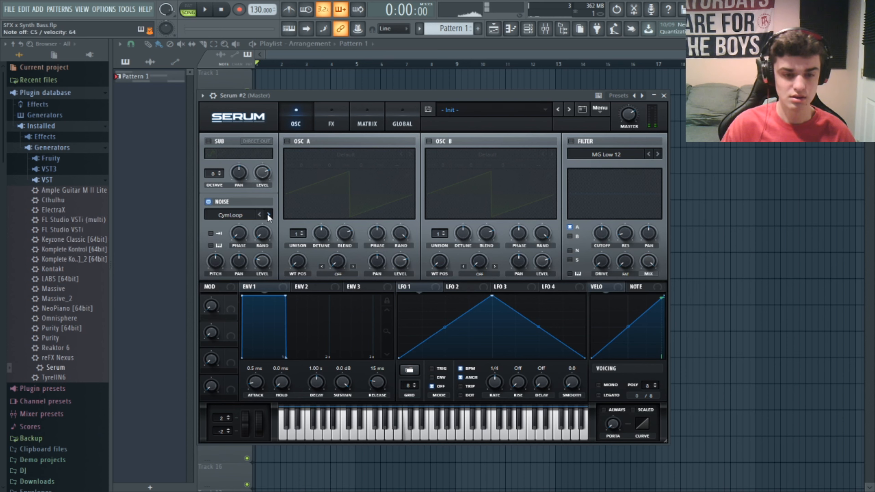
pyautogui.click(269, 215)
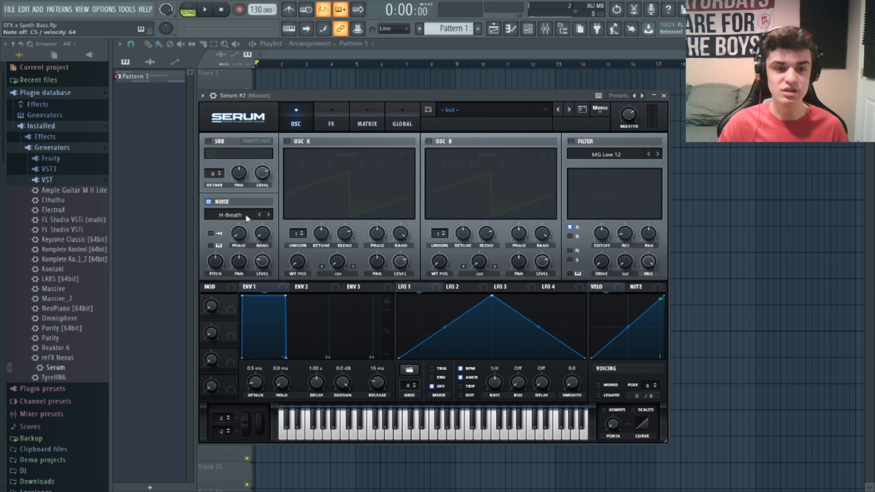
pyautogui.click(270, 215)
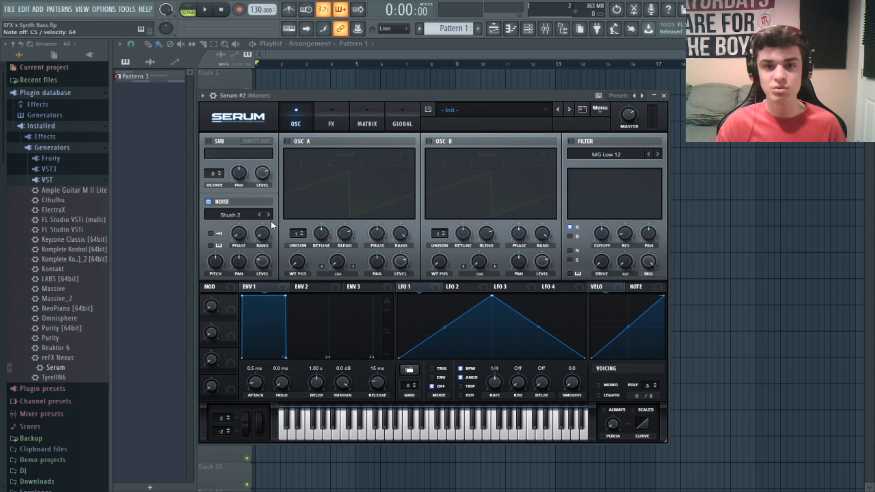
# Enable the filter, route the noise oscillator through it, and set the filter type to High 6.
pyautogui.click(571, 141)
pyautogui.click(657, 155)
pyautogui.click(570, 251)
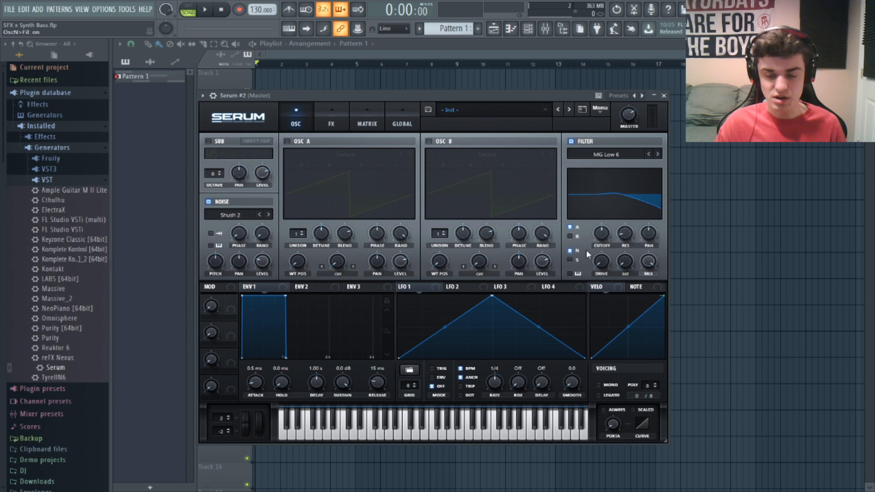
pyautogui.click(658, 153)
pyautogui.click(657, 154)
pyautogui.click(657, 156)
pyautogui.click(658, 155)
pyautogui.click(657, 155)
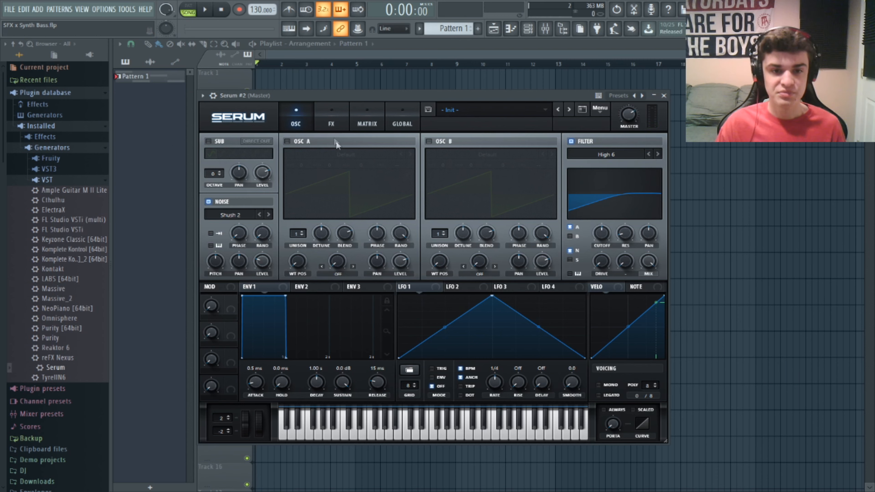
# Add a Tube distortion effect with its drive raised, and try a chorus effect before switching it off again.
pyautogui.click(331, 121)
pyautogui.click(212, 157)
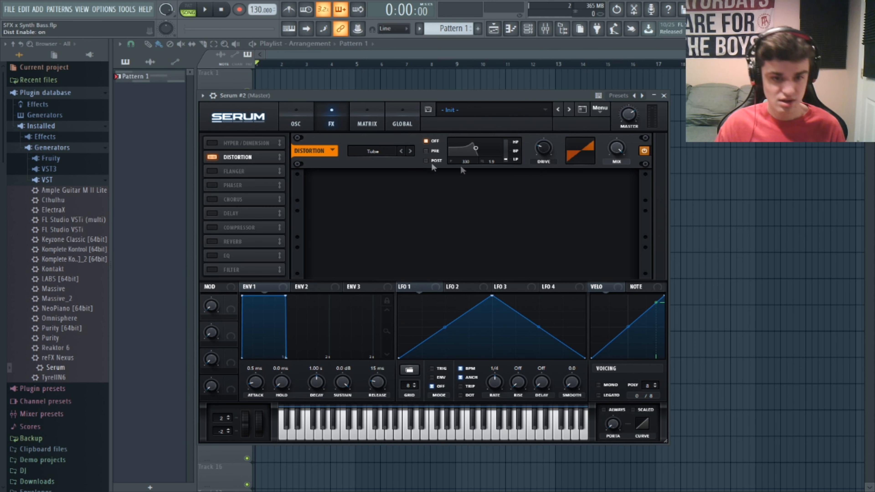
pyautogui.moveTo(544, 152); pyautogui.dragTo(561, 110)
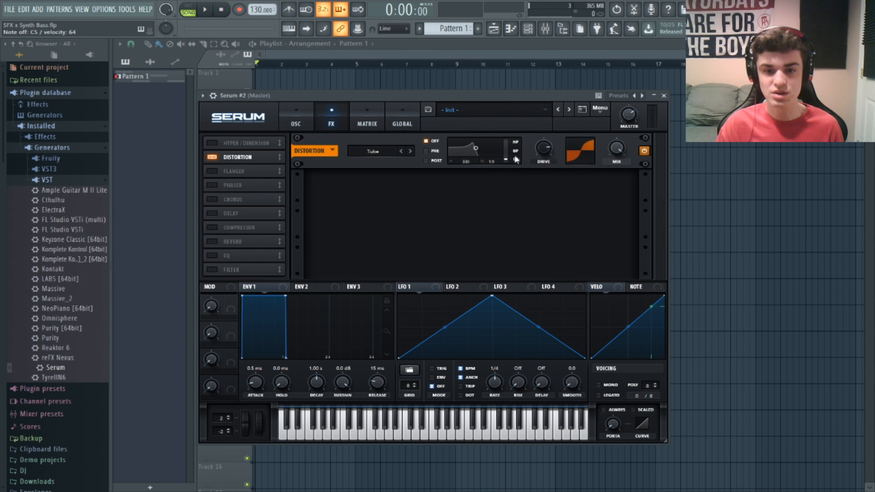
pyautogui.click(213, 199)
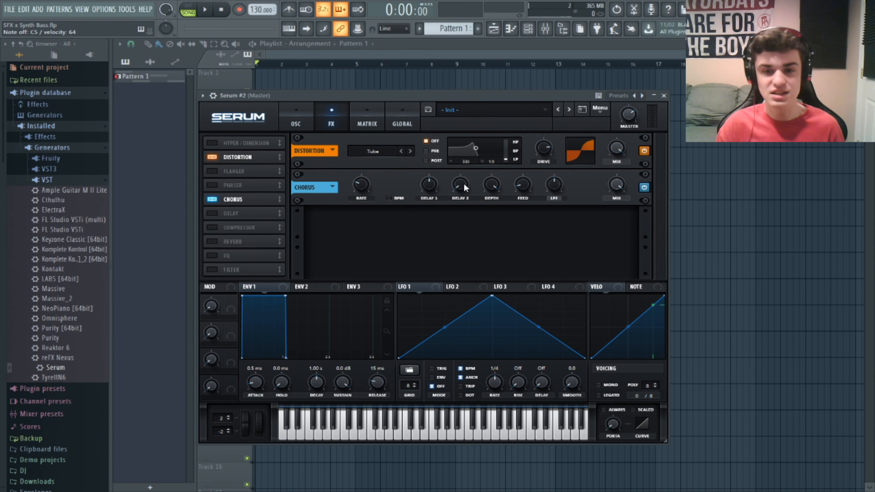
pyautogui.click(210, 199)
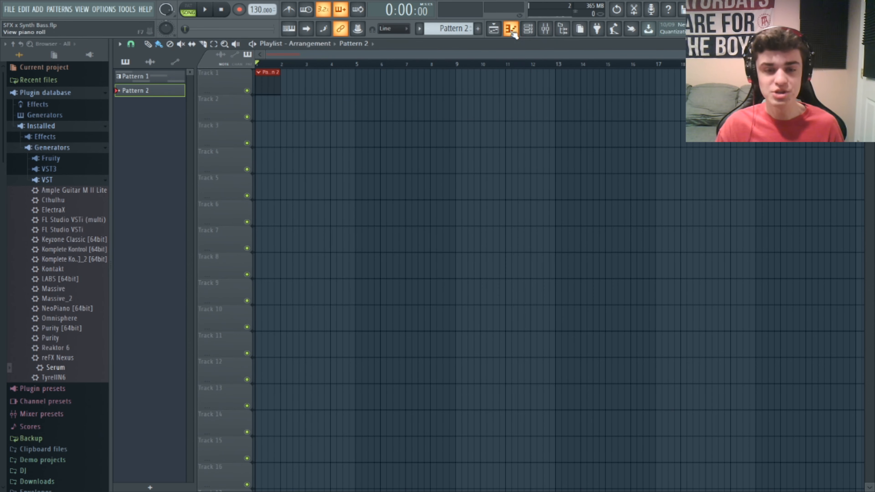
# Draw a two-bar C5 note for Serum #2 in Pattern 2's piano roll.
pyautogui.click(511, 29)
pyautogui.scroll(-1, 330, 220)
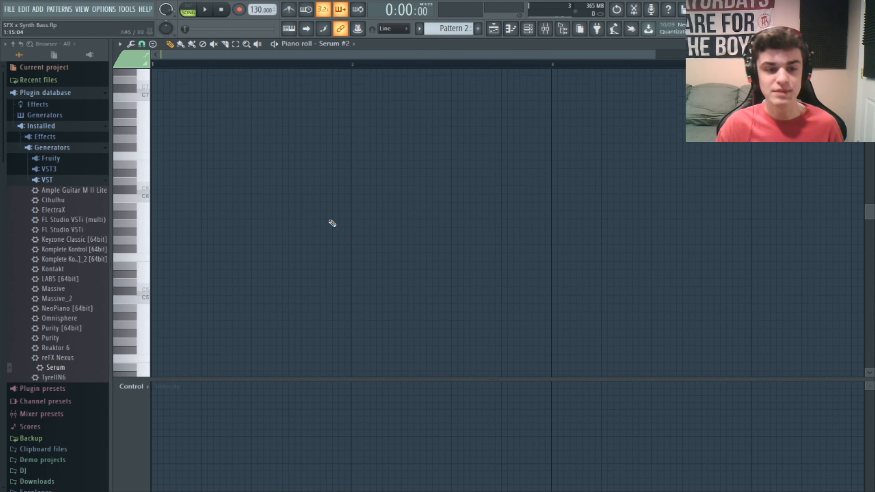
pyautogui.click(156, 287)
pyautogui.moveTo(349, 287); pyautogui.dragTo(547, 311)
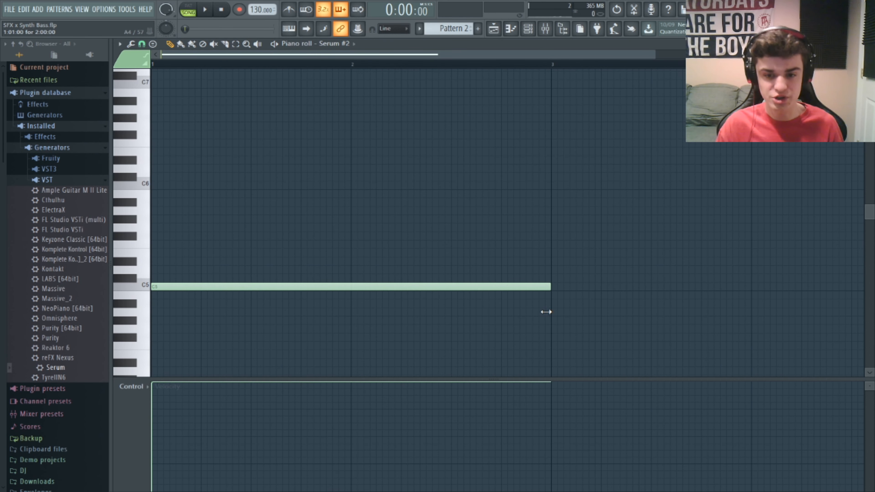
pyautogui.scroll(1, 455, 183)
pyautogui.scroll(-2, 396, 165)
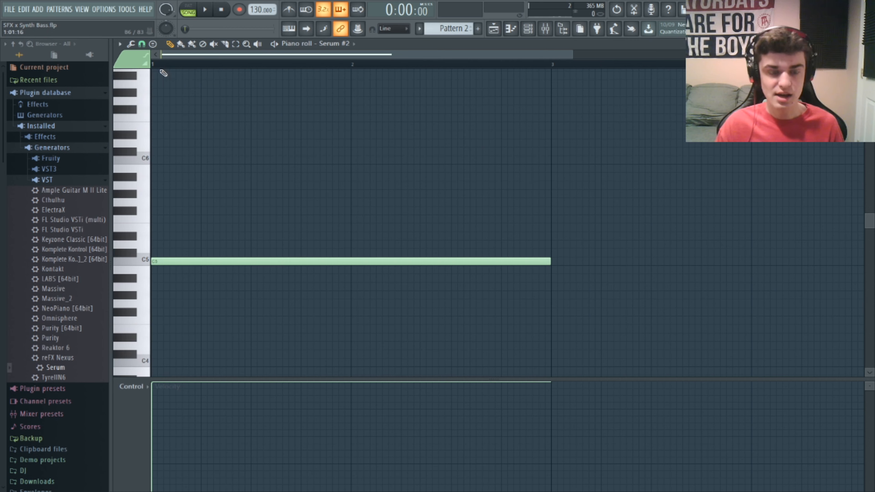
# Consolidate the Pattern 2 clip on playlist Track 1 into an audio clip and close the open Serum windows.
pyautogui.click(496, 30)
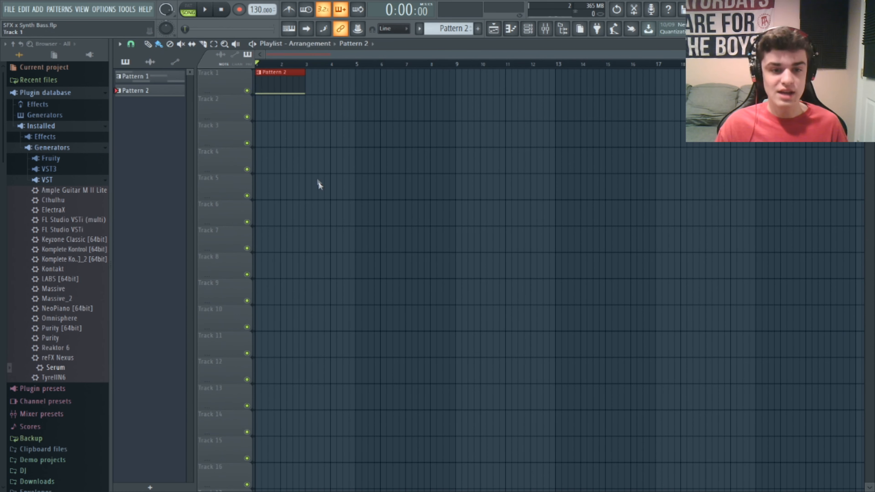
pyautogui.hotkey('ctrl', 'alt', 'c')
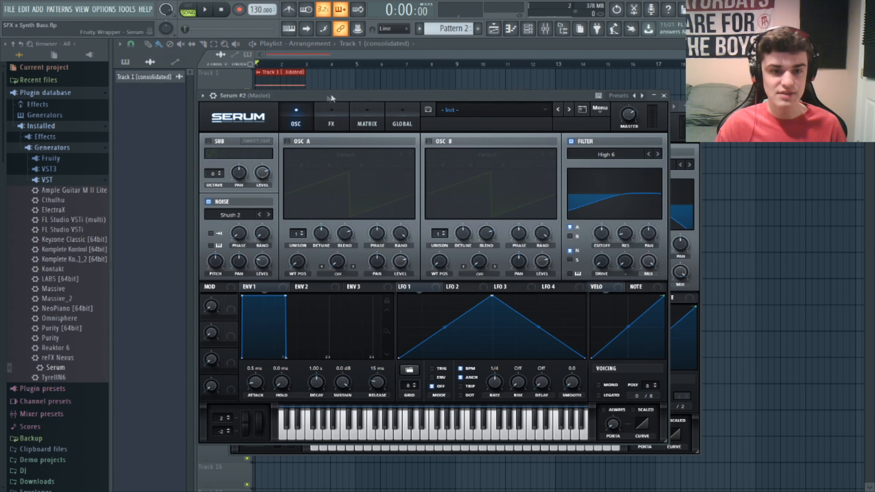
pyautogui.rightClick(345, 83)
pyautogui.rightClick(291, 108)
# Normalize the consolidated audio clip, give it a fade-in across its whole length, and play it back.
pyautogui.doubleClick(283, 86)
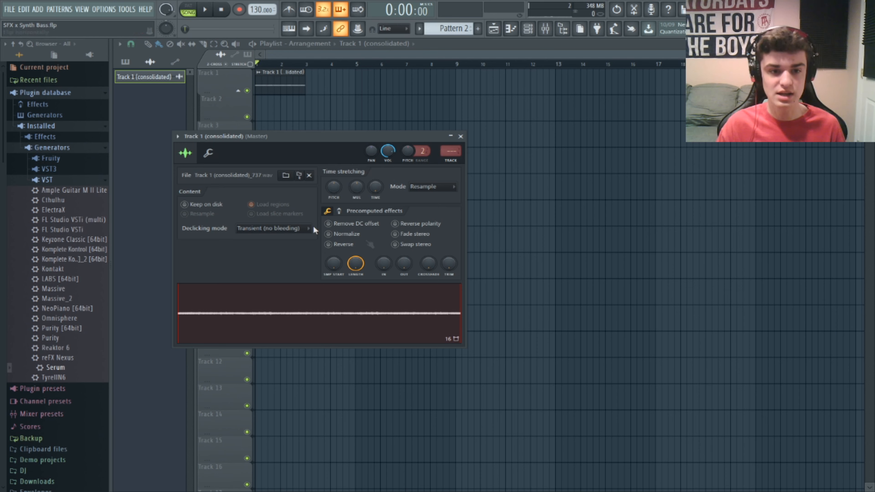
pyautogui.click(332, 234)
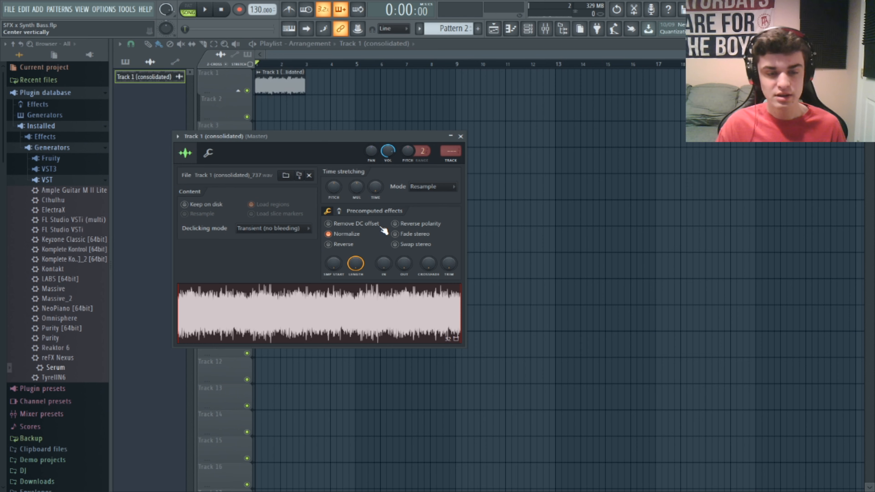
pyautogui.moveTo(384, 264); pyautogui.dragTo(384, 247)
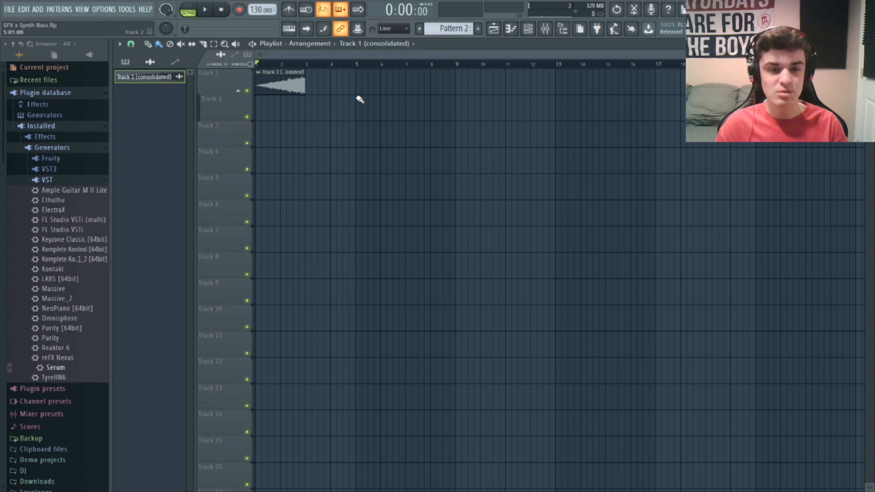
pyautogui.press('space')
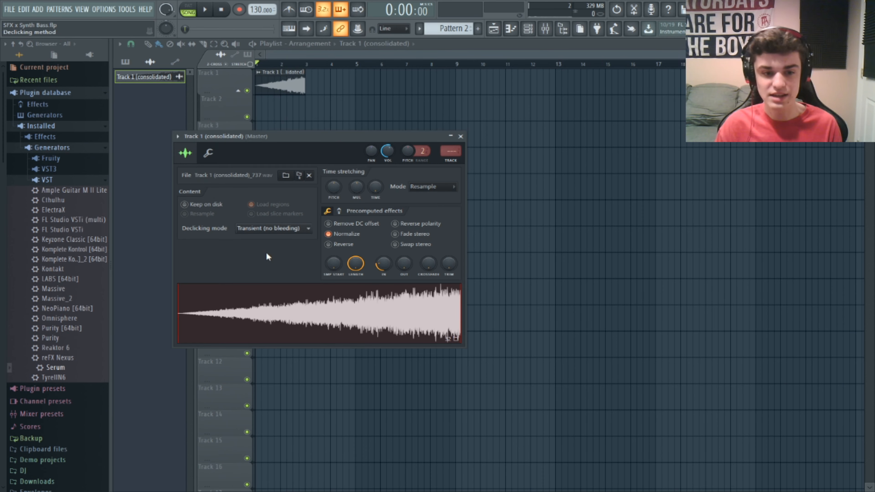
# Set the audio clip's declicking mode to Generic (bleeding) and trim a sliver off its end in the playlist.
pyautogui.click(273, 255)
pyautogui.press('Escape')
pyautogui.moveTo(334, 54); pyautogui.dragTo(383, 54)
pyautogui.moveTo(854, 55); pyautogui.dragTo(331, 54)
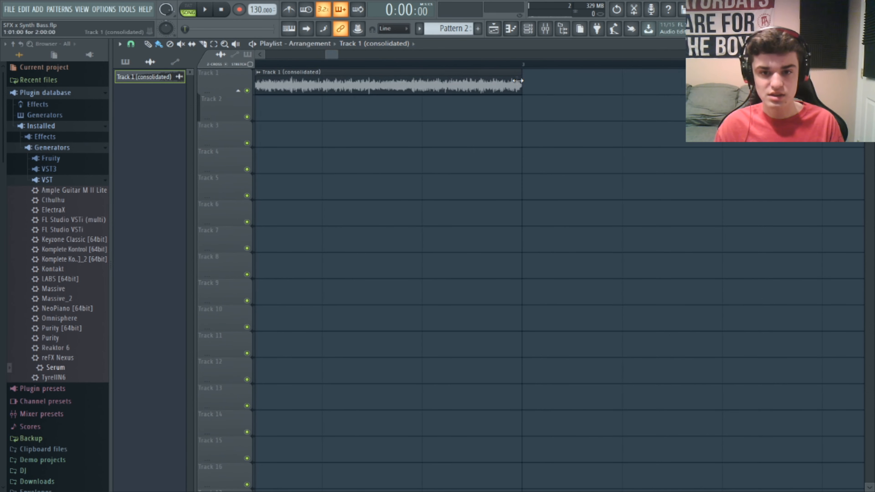
pyautogui.moveTo(520, 80); pyautogui.dragTo(503, 79)
# Play the trimmed audio clip near its end to check how it cuts off, and return to the song start.
pyautogui.moveTo(425, 66); pyautogui.dragTo(340, 67)
pyautogui.press('space')
pyautogui.click(339, 65)
pyautogui.press('space')
pyautogui.moveTo(339, 53); pyautogui.dragTo(242, 65)
pyautogui.click(257, 65)
# Set the audio clip's time-stretching mode to Stretch and its pitch knob range to 10 semitones.
pyautogui.doubleClick(155, 77)
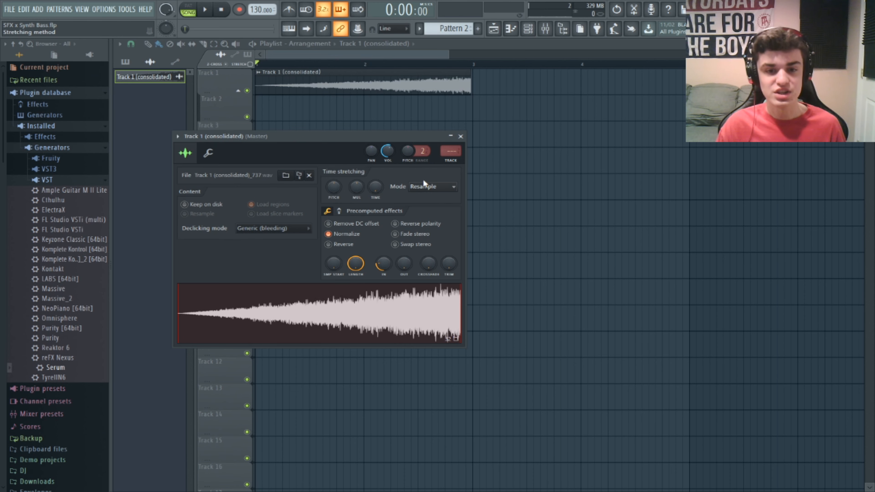
pyautogui.click(435, 216)
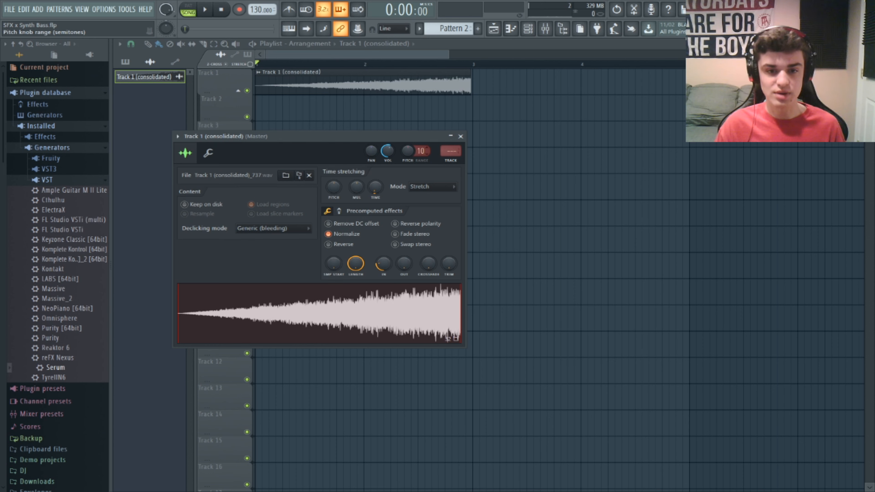
# Create a channel pitch automation clip for the audio clip, lower its start point so the pitch rises, and play it.
pyautogui.rightClick(408, 151)
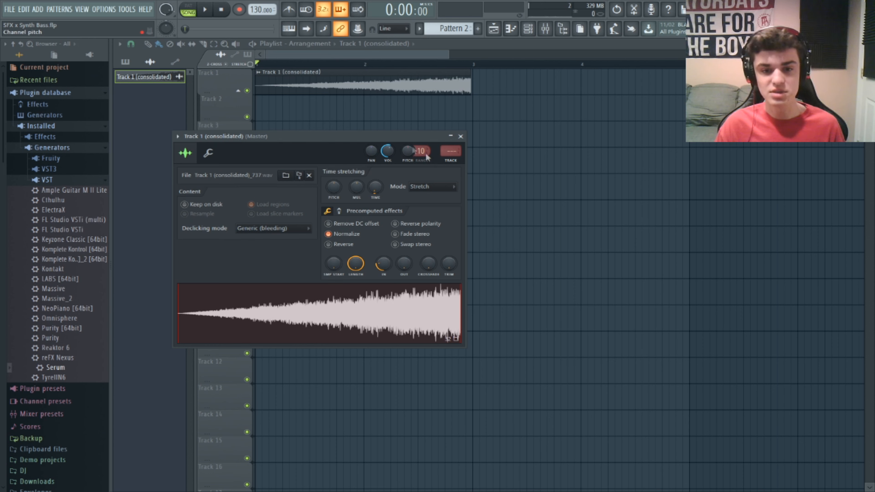
pyautogui.click(445, 210)
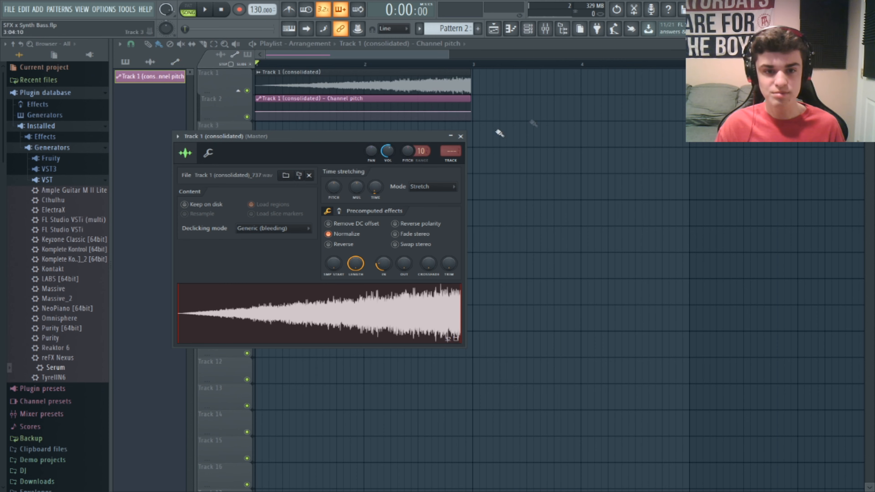
pyautogui.moveTo(255, 111); pyautogui.dragTo(262, 119)
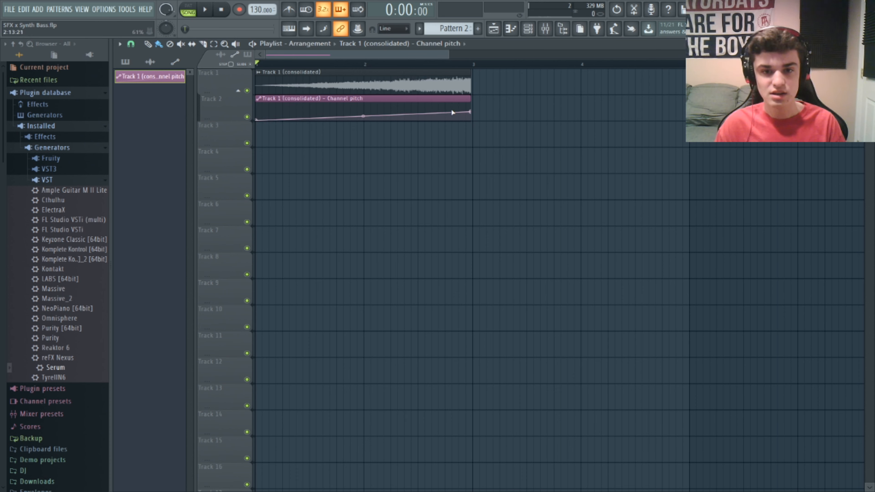
pyautogui.press('space')
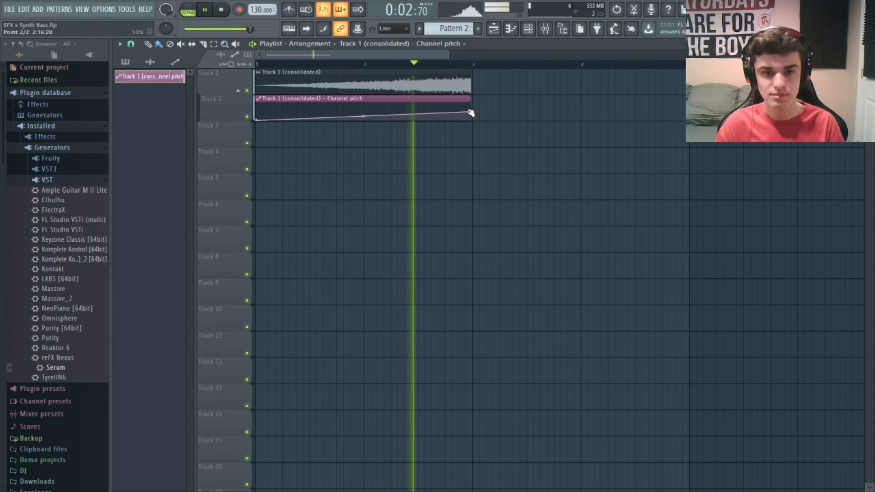
pyautogui.press('space')
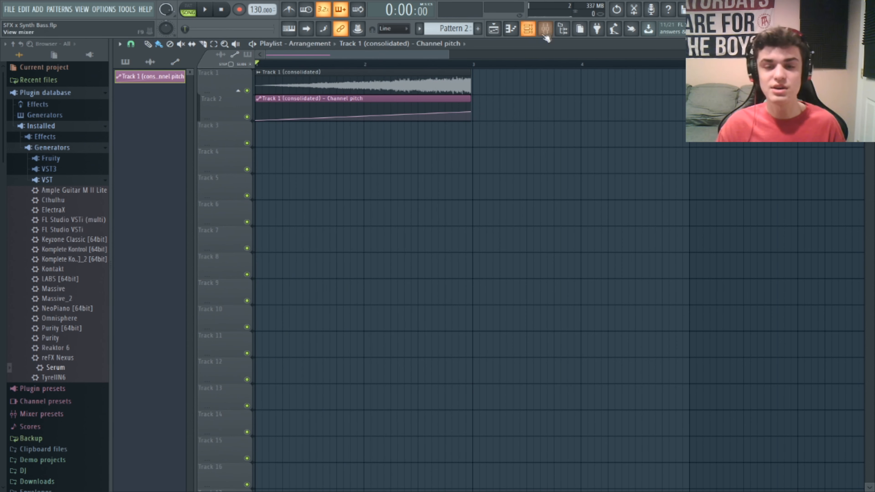
# Show all channels, route the consolidated audio channel to mixer insert 2, and load Fruity Parametric EQ 2 there.
pyautogui.click(528, 30)
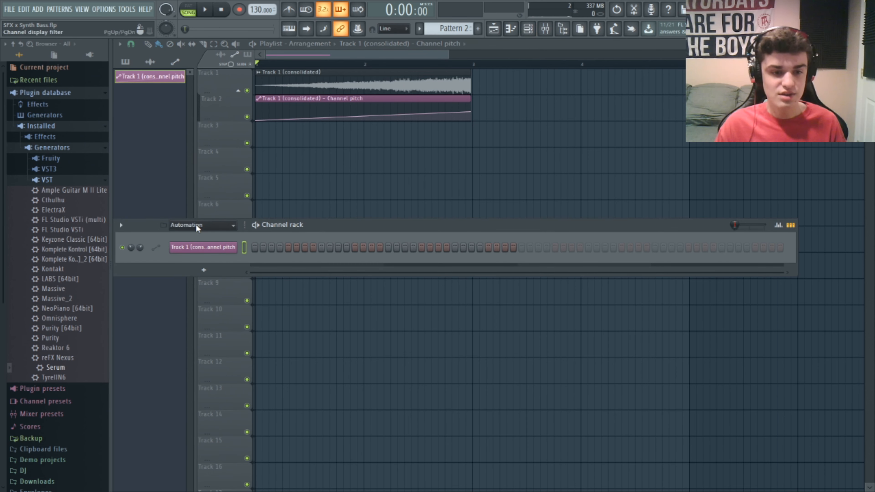
pyautogui.scroll(2, 156, 332)
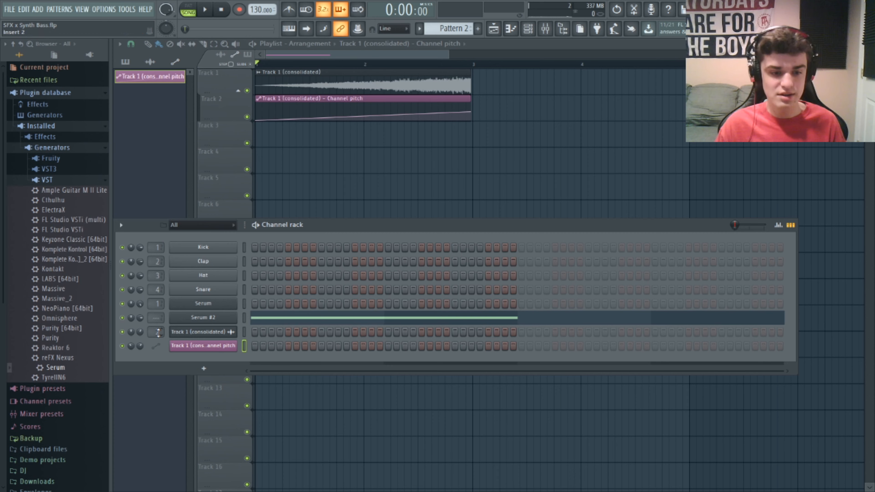
pyautogui.click(545, 28)
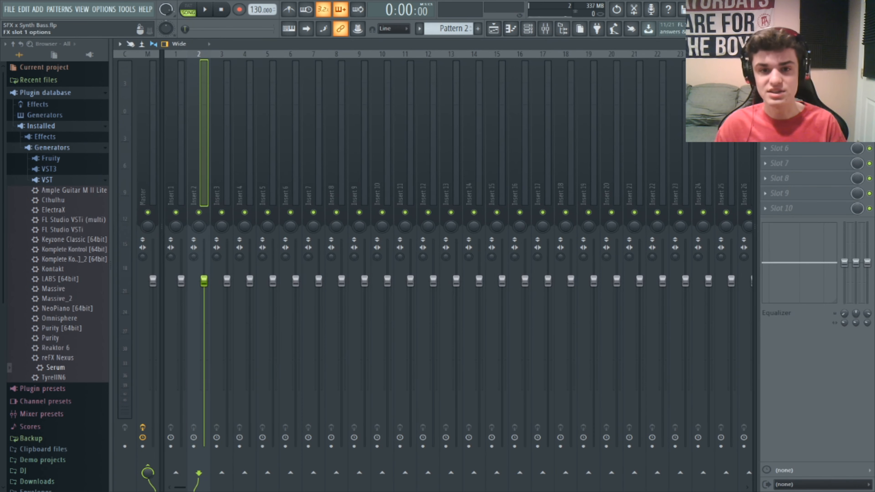
pyautogui.click(799, 103)
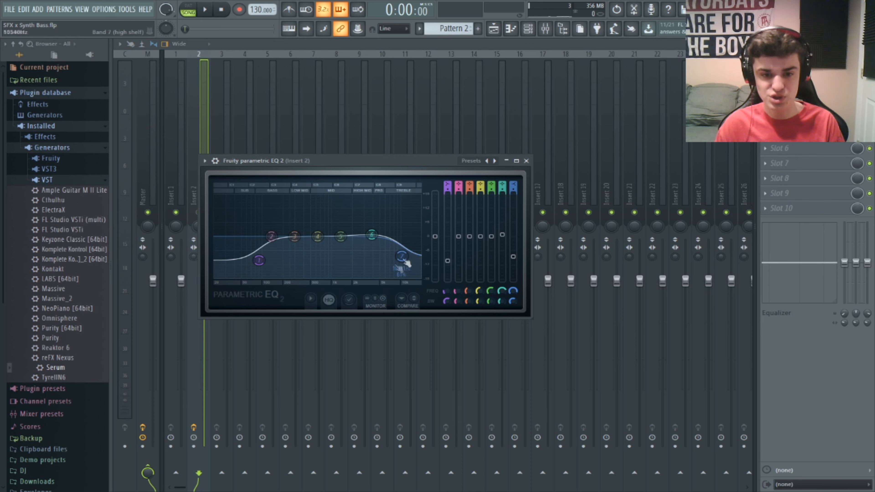
# Lower the EQ's lowest band slightly and extend insert 2's effects with Fruity Chorus at a reduced mix level and Fruity Reeverb 2.
pyautogui.moveTo(259, 260); pyautogui.dragTo(263, 262)
pyautogui.click(799, 89)
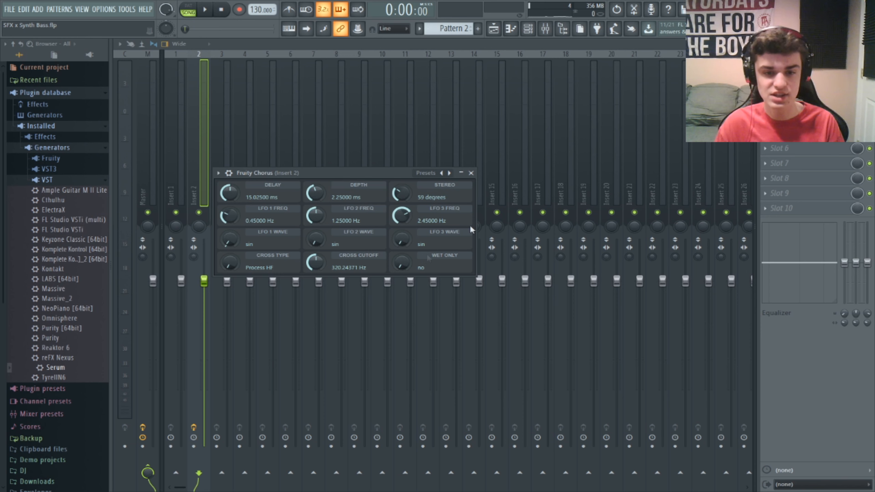
pyautogui.moveTo(858, 89); pyautogui.dragTo(857, 114)
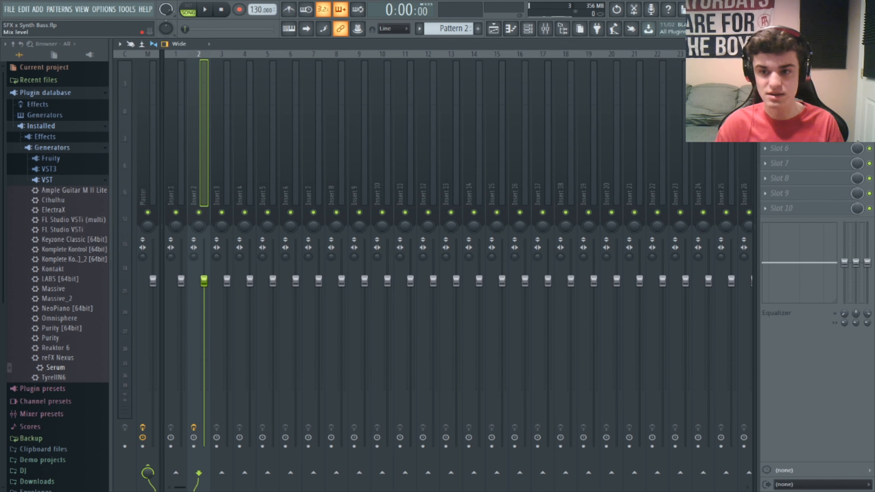
pyautogui.click(789, 103)
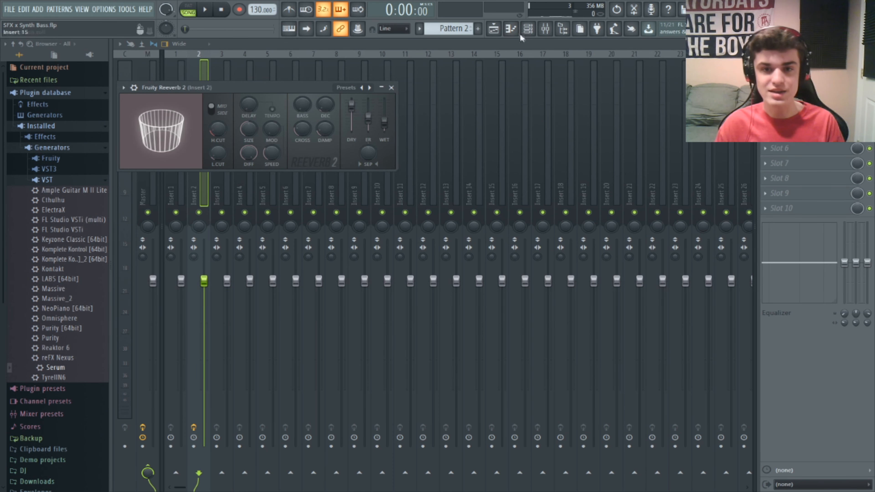
# Play the pitch-automated riser in the playlist from the song start to hear it with its effects, and stop playback.
pyautogui.click(494, 29)
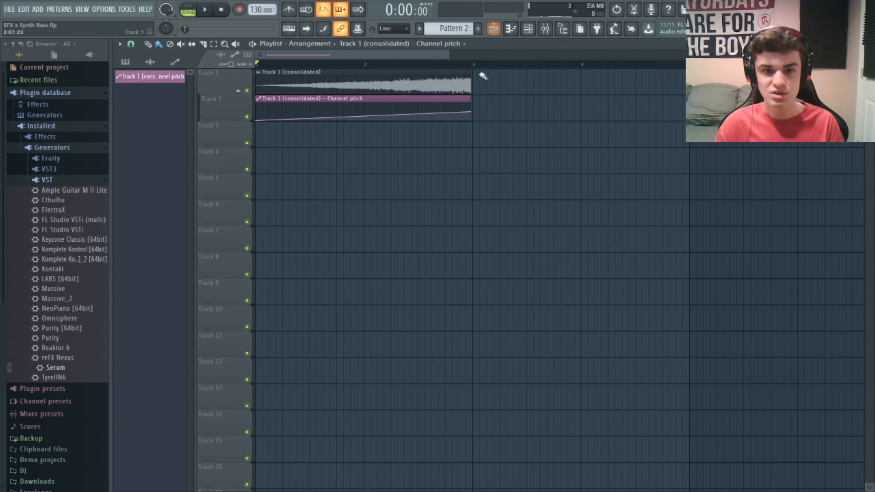
pyautogui.press('space')
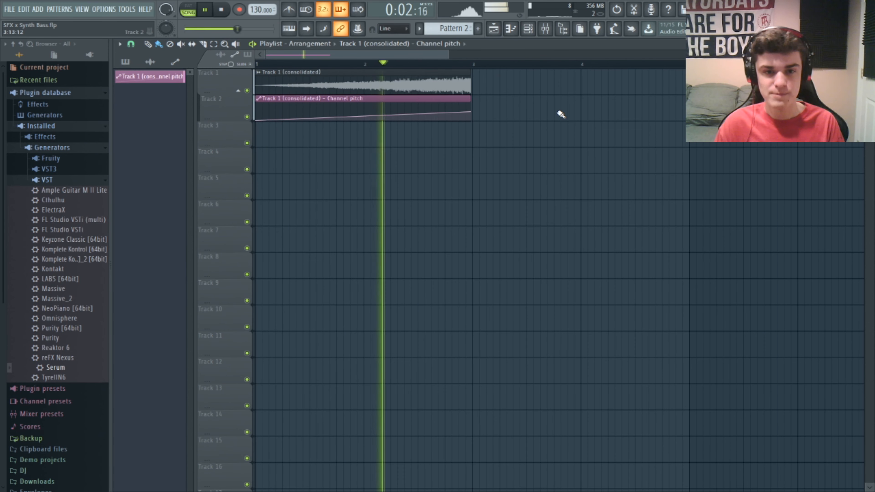
pyautogui.press('space')
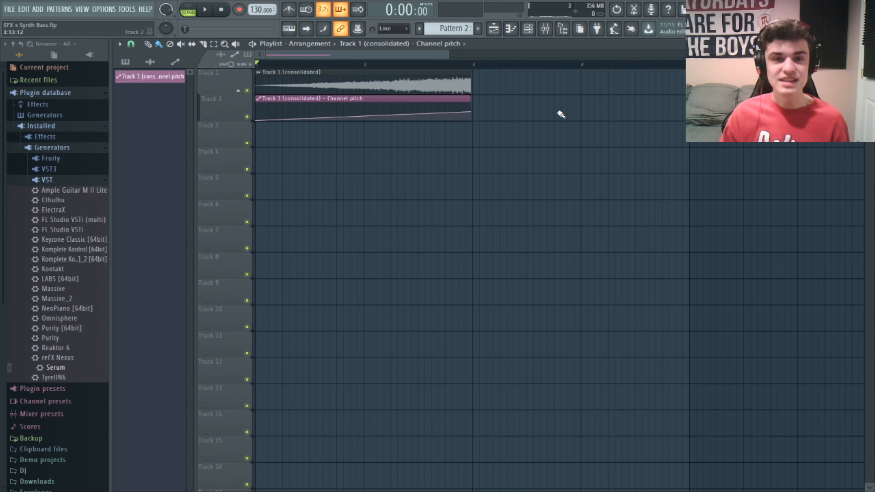